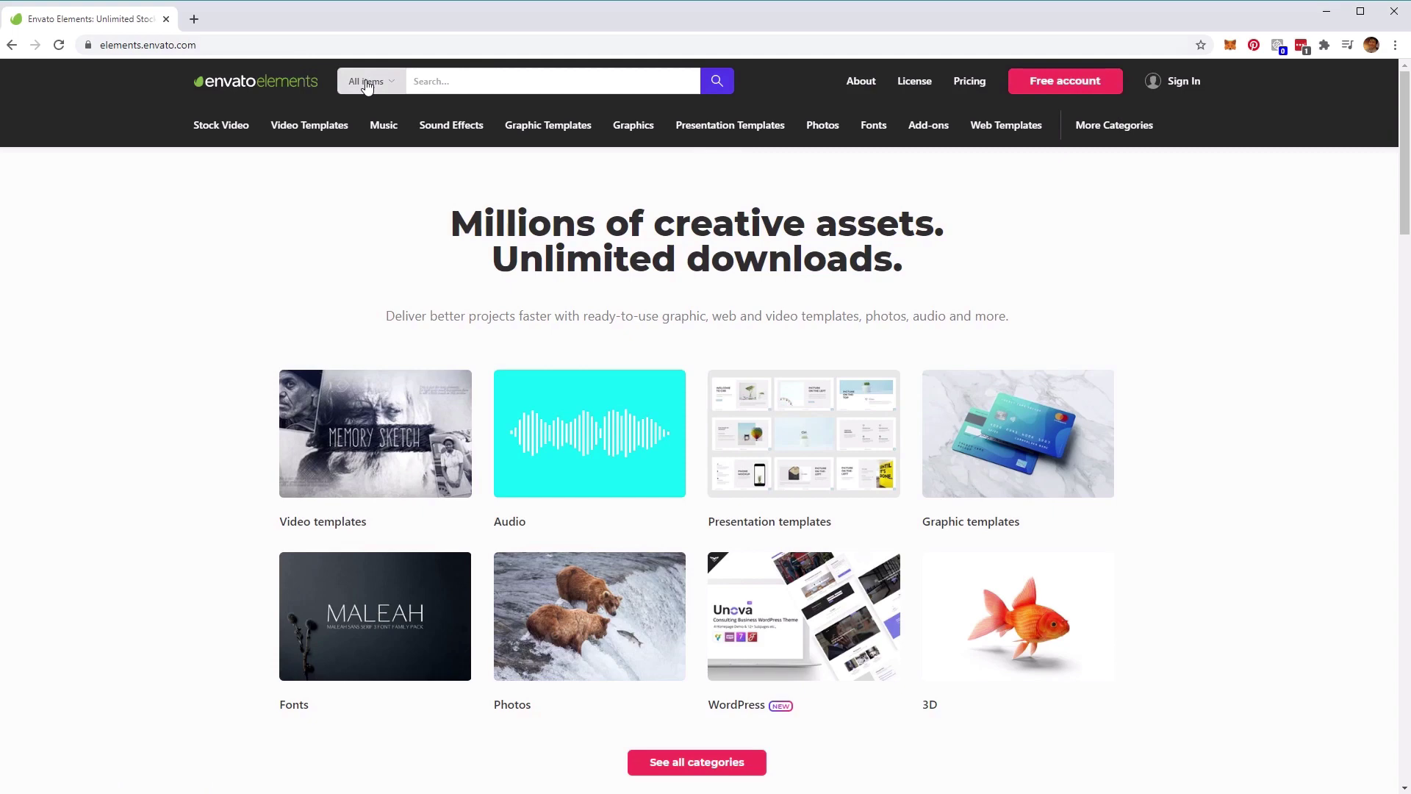
Search Stock Video for 'sci fi metal background' and browse the 48 results
click(368, 87)
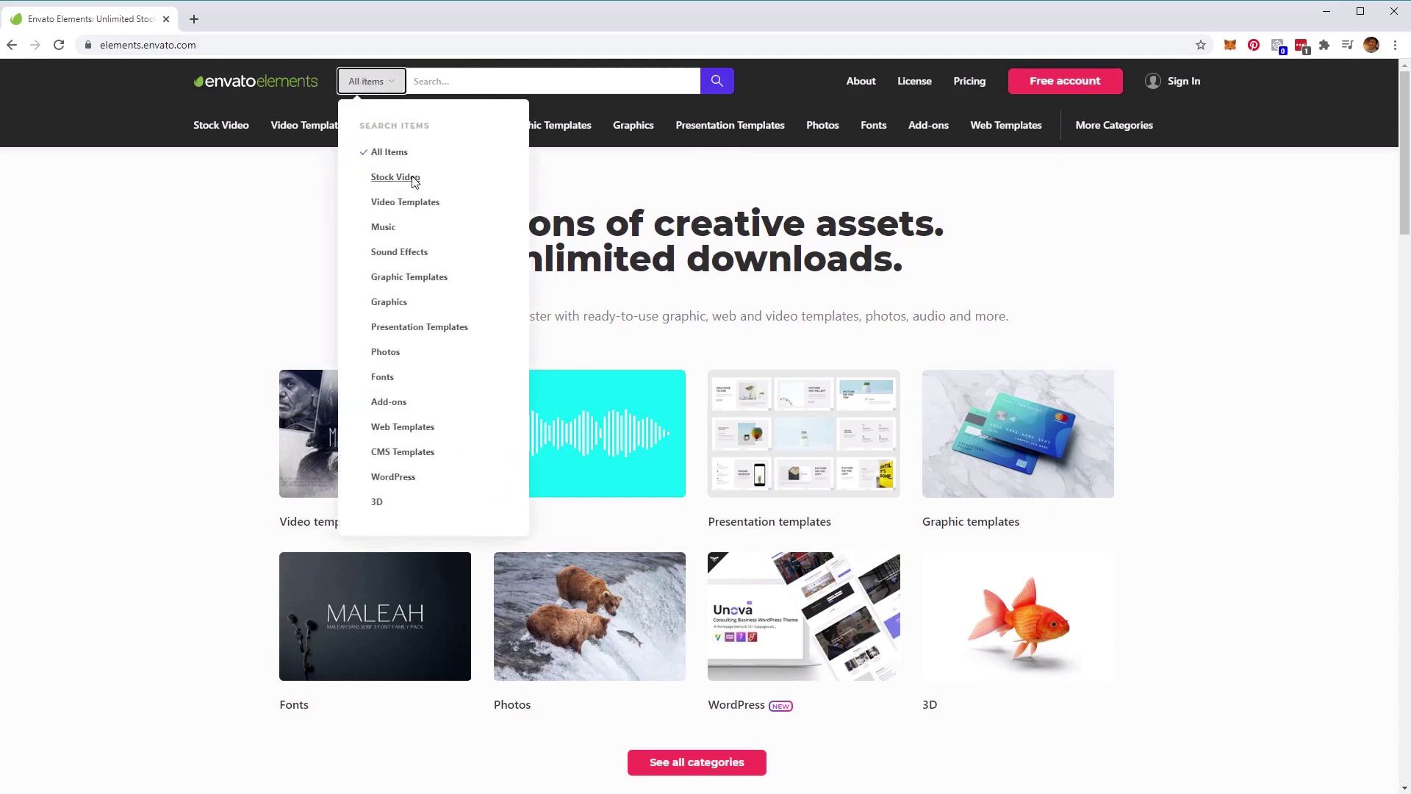
click(413, 177)
click(472, 87)
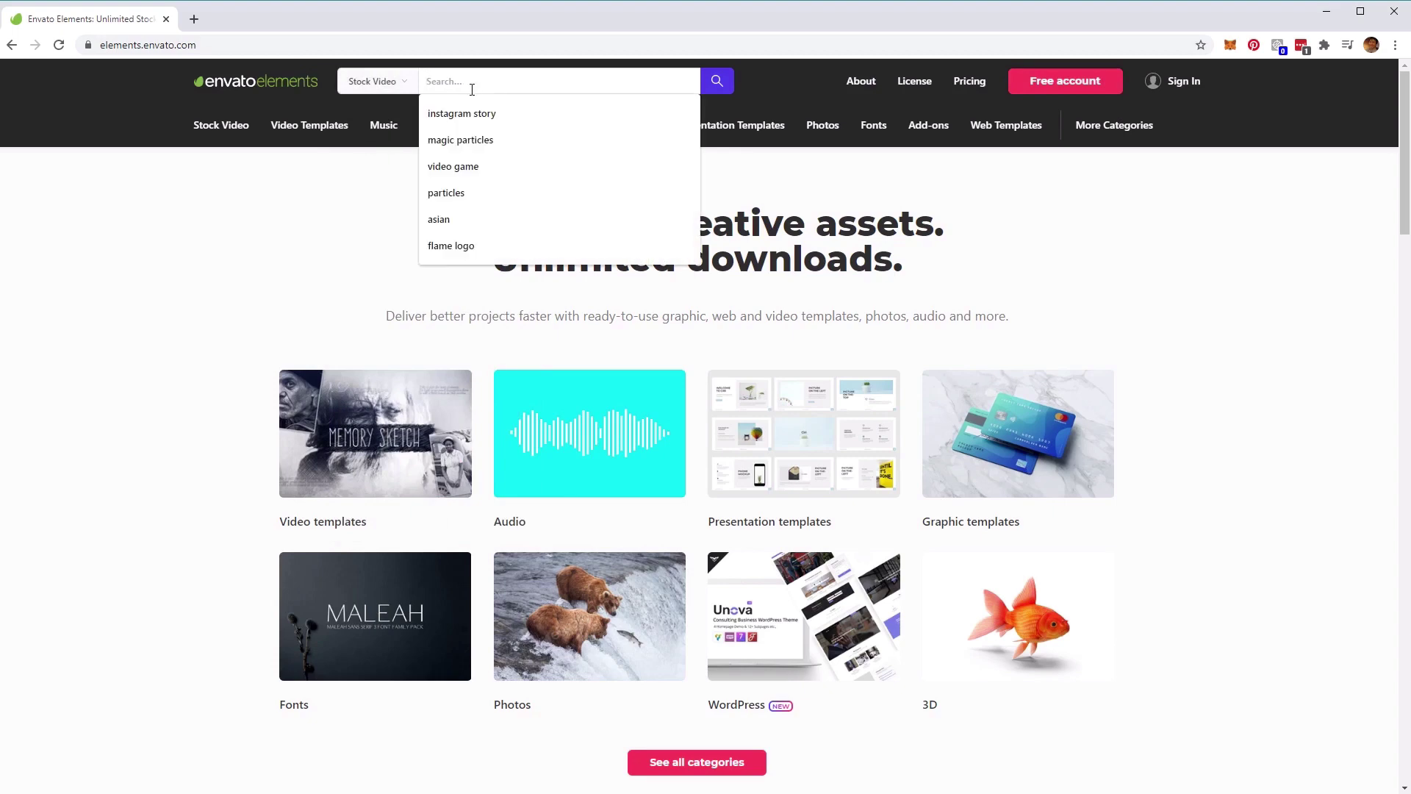
text(sci fi metal background)
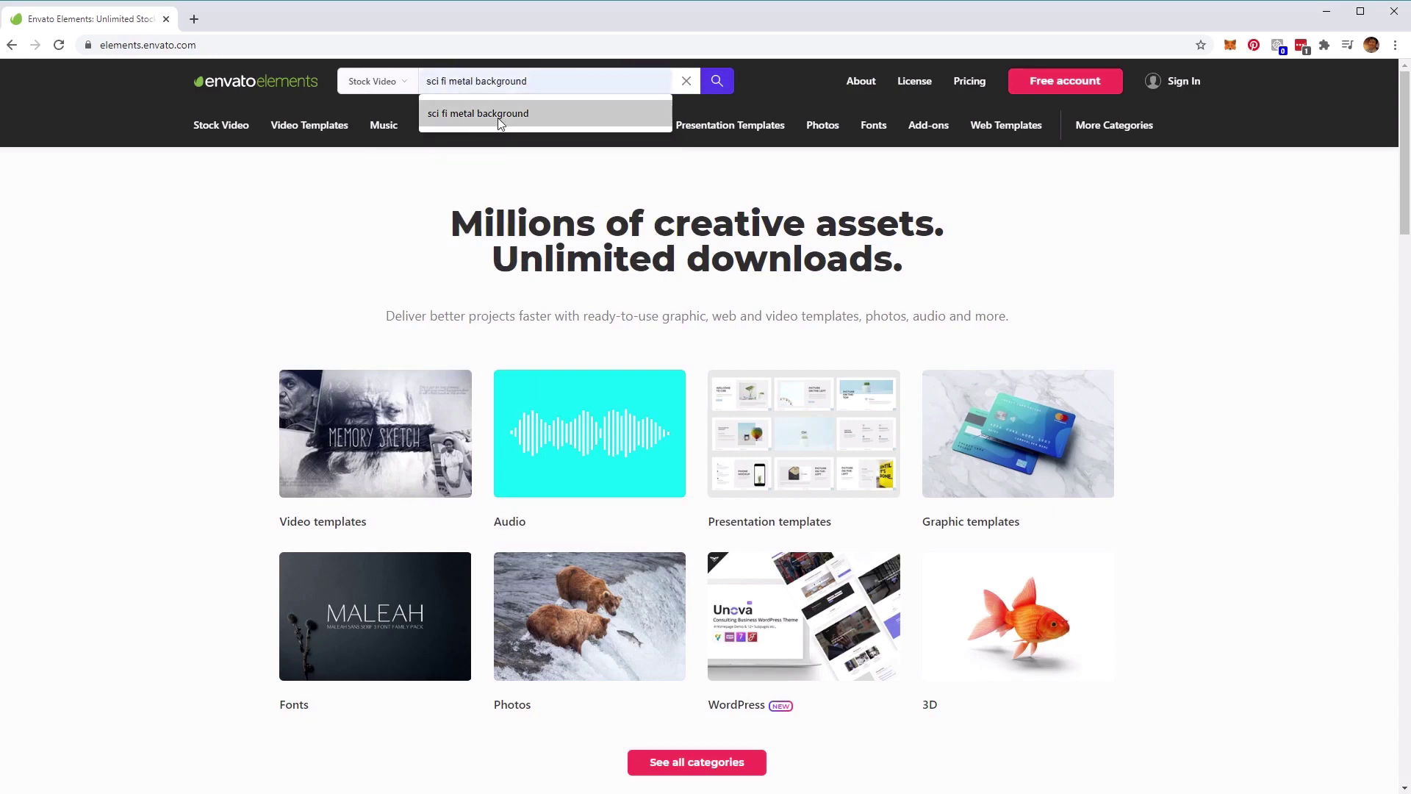
click(478, 113)
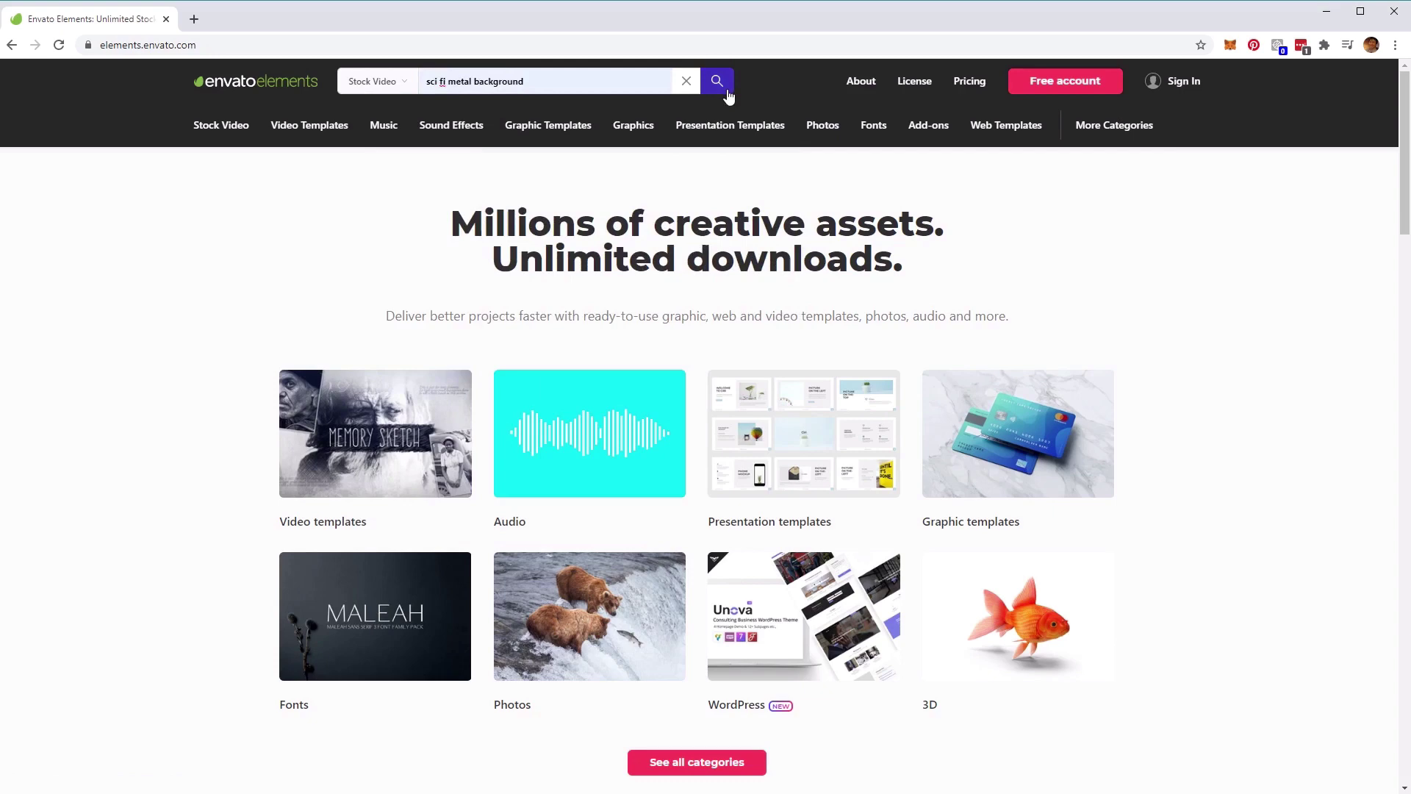
click(727, 92)
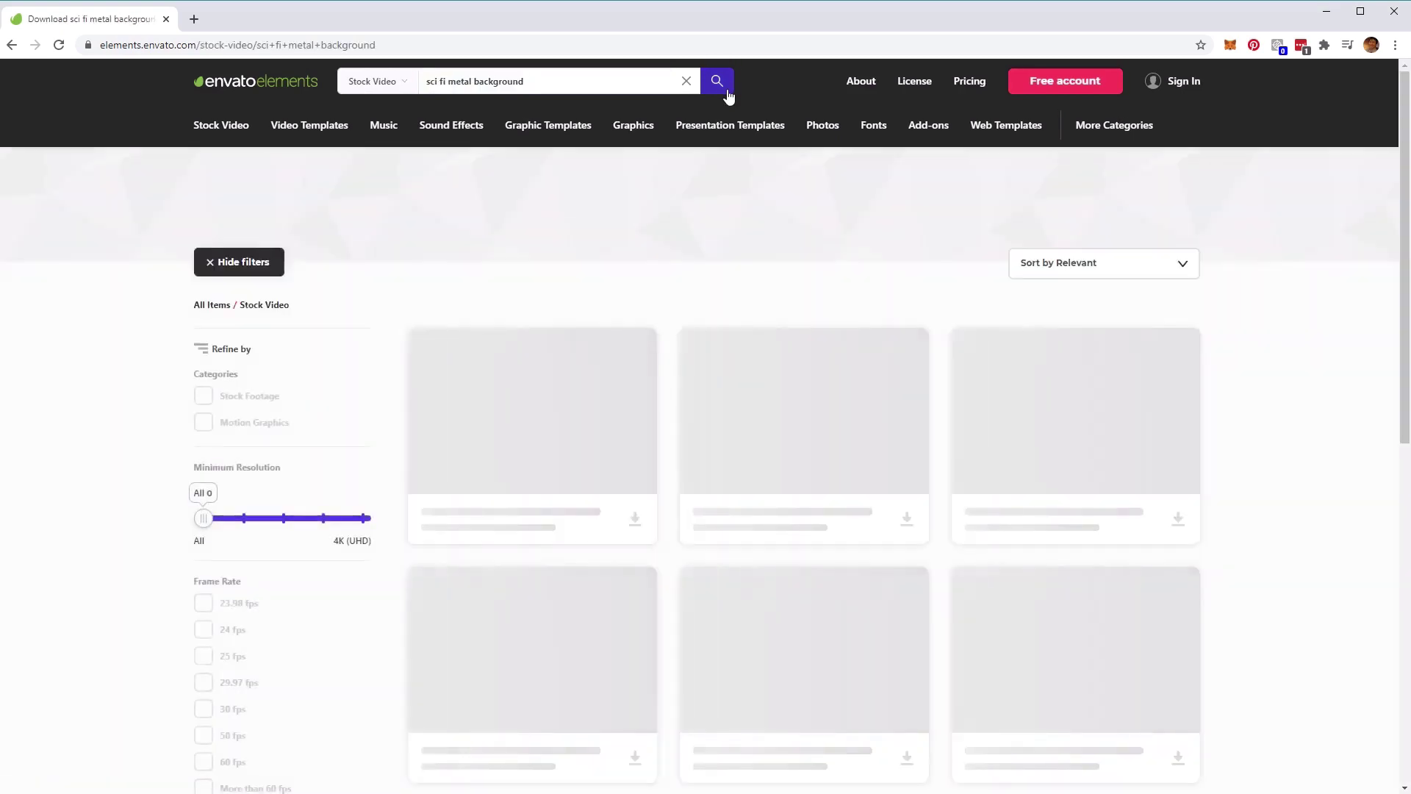
scroll(648, 369, down, 7)
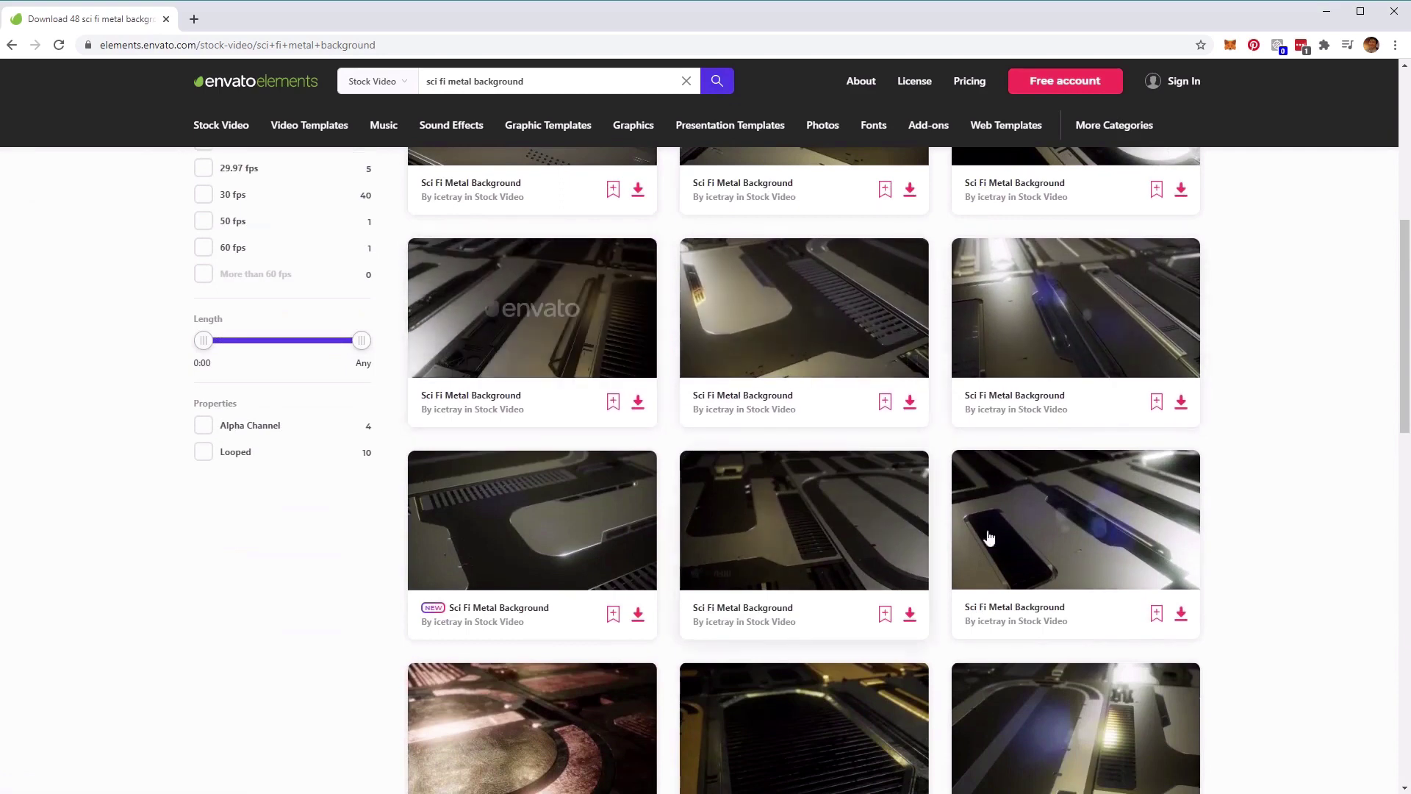
scroll(636, 438, down, 2)
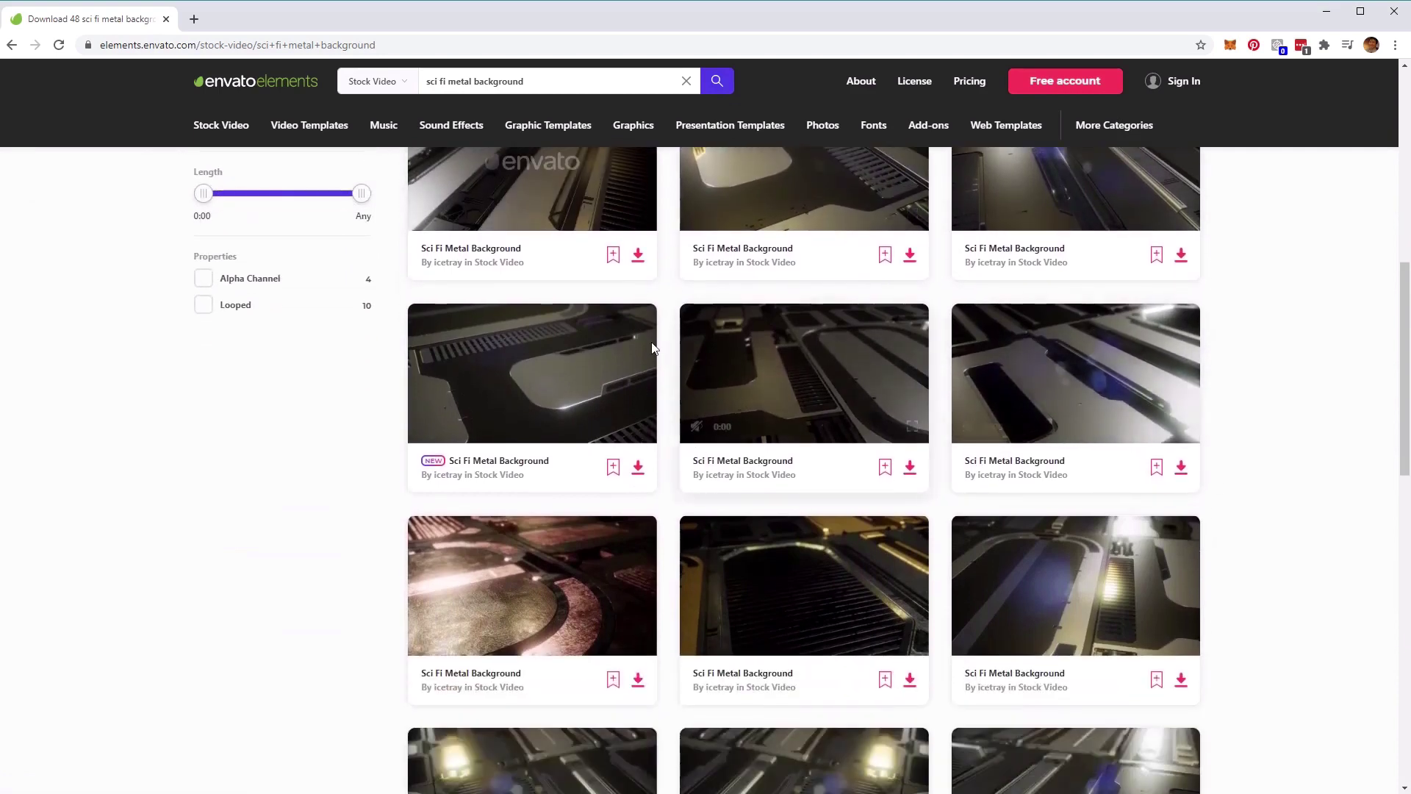
mouse_move(1153, 371)
mouse_move(545, 615)
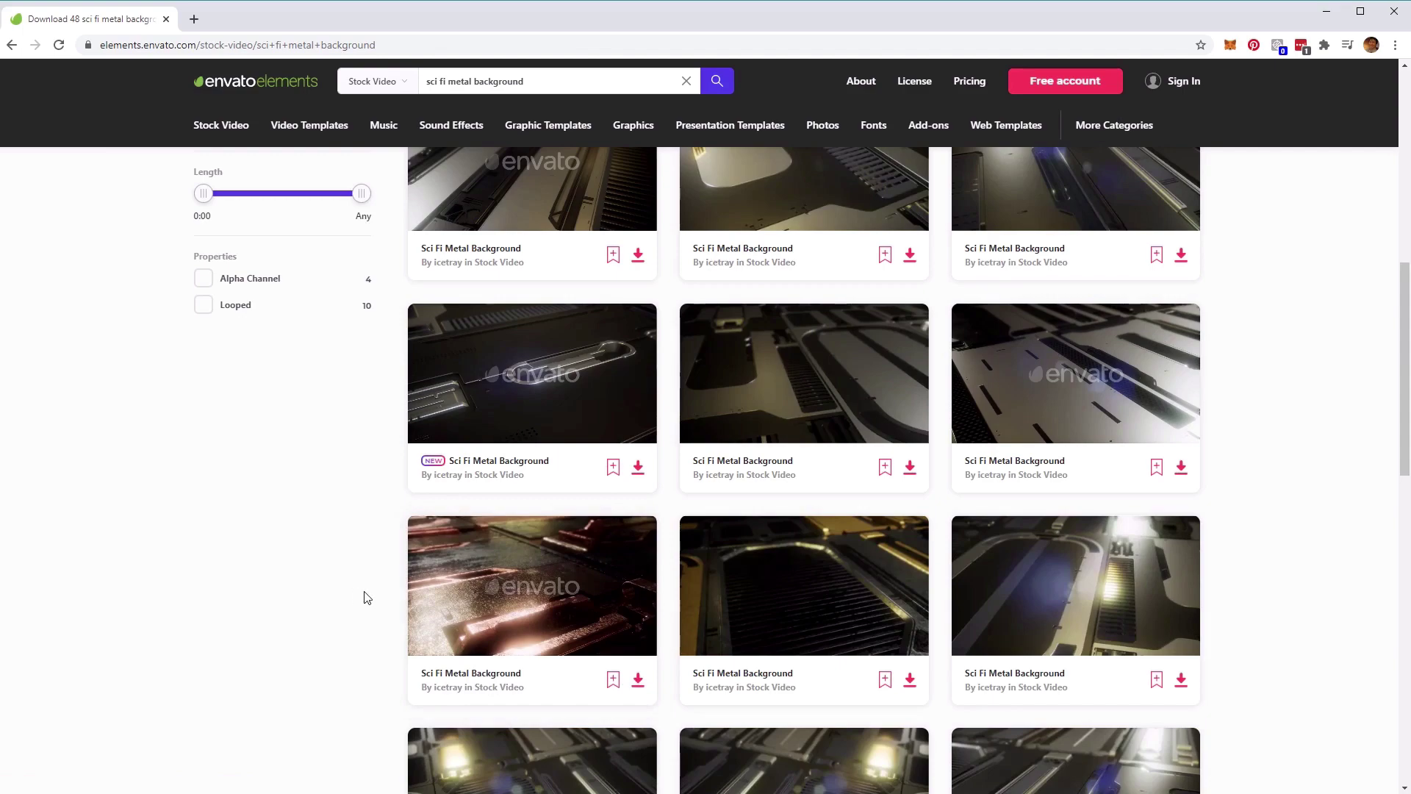
scroll(478, 594, up, 1)
scroll(481, 594, up, 6)
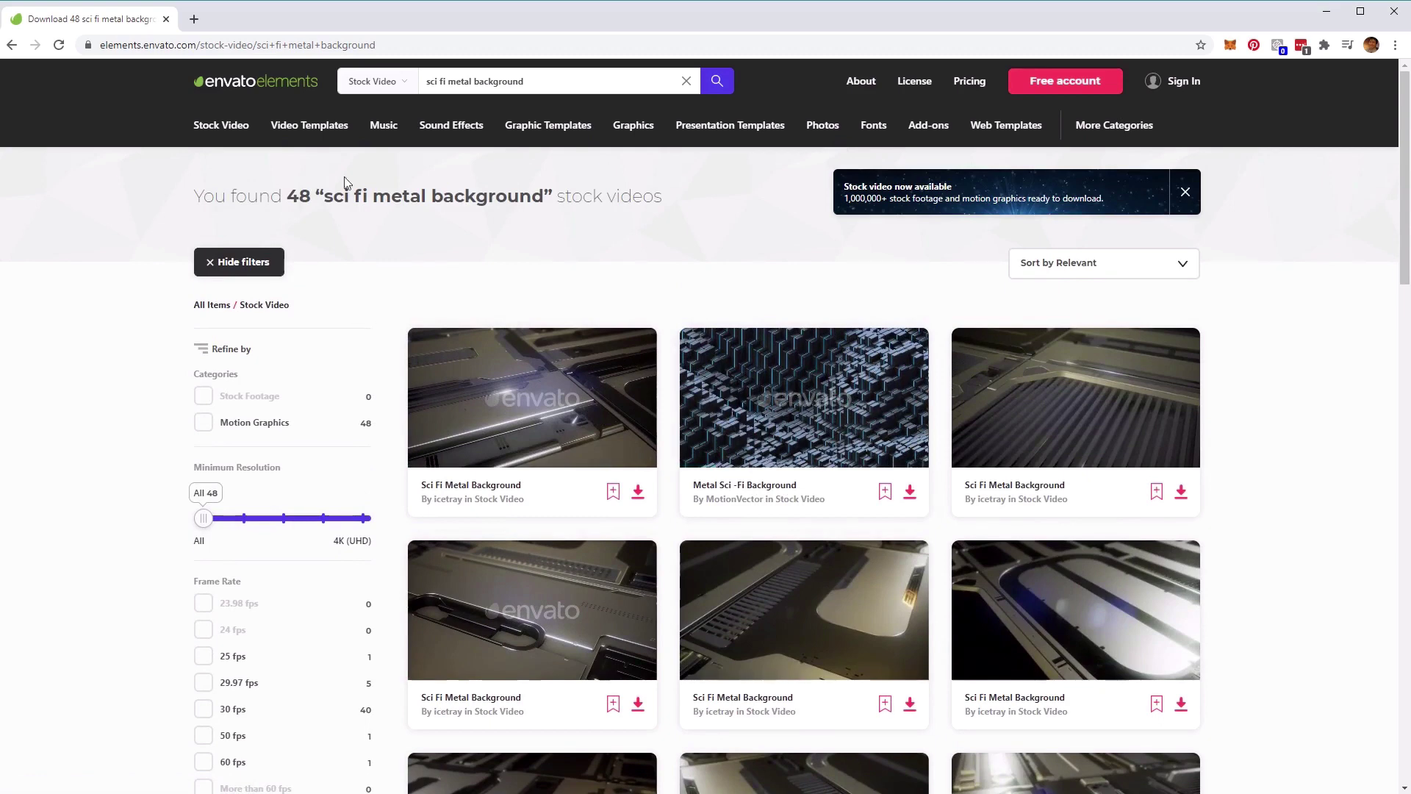
Search Graphic Templates for 'eagle falcon flying bird metal design'
click(372, 81)
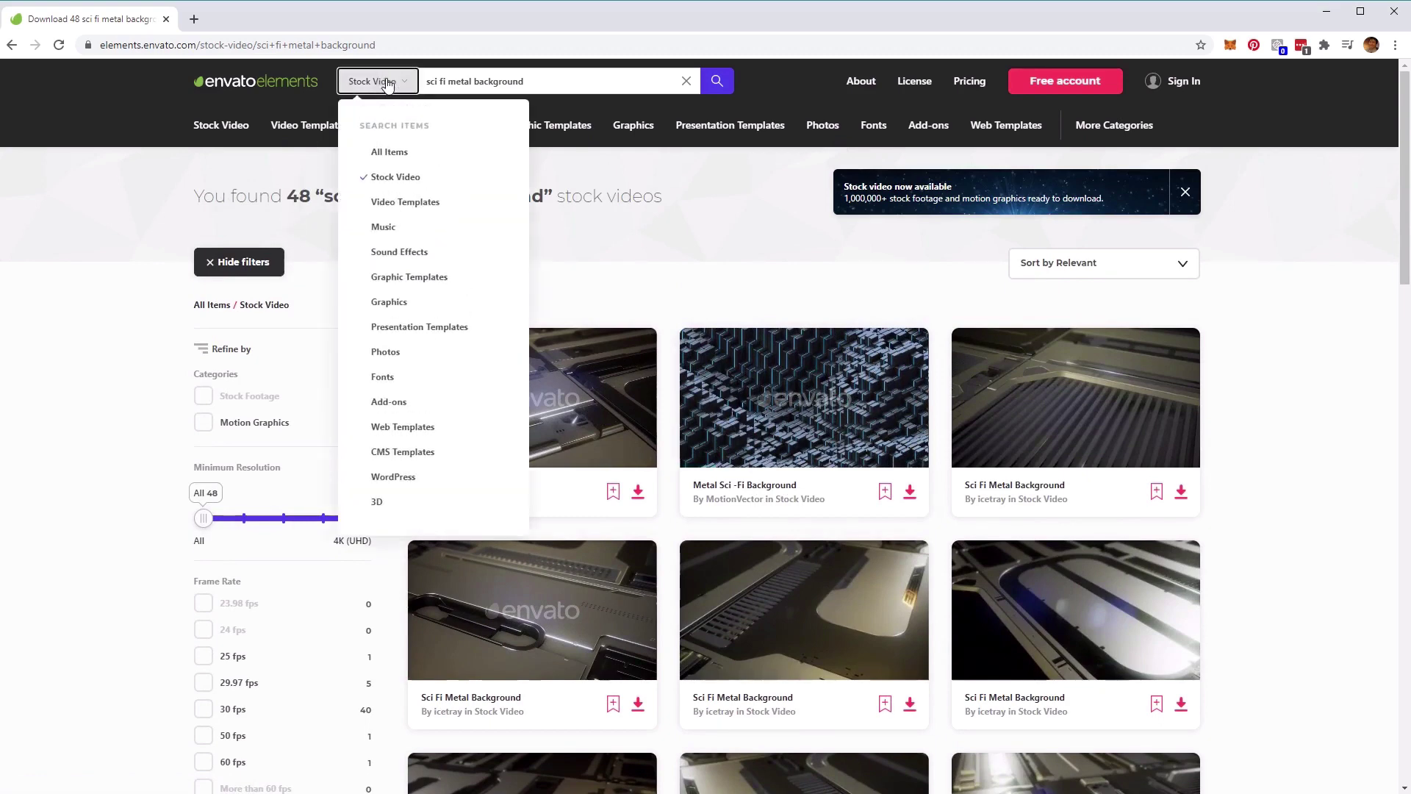
click(439, 283)
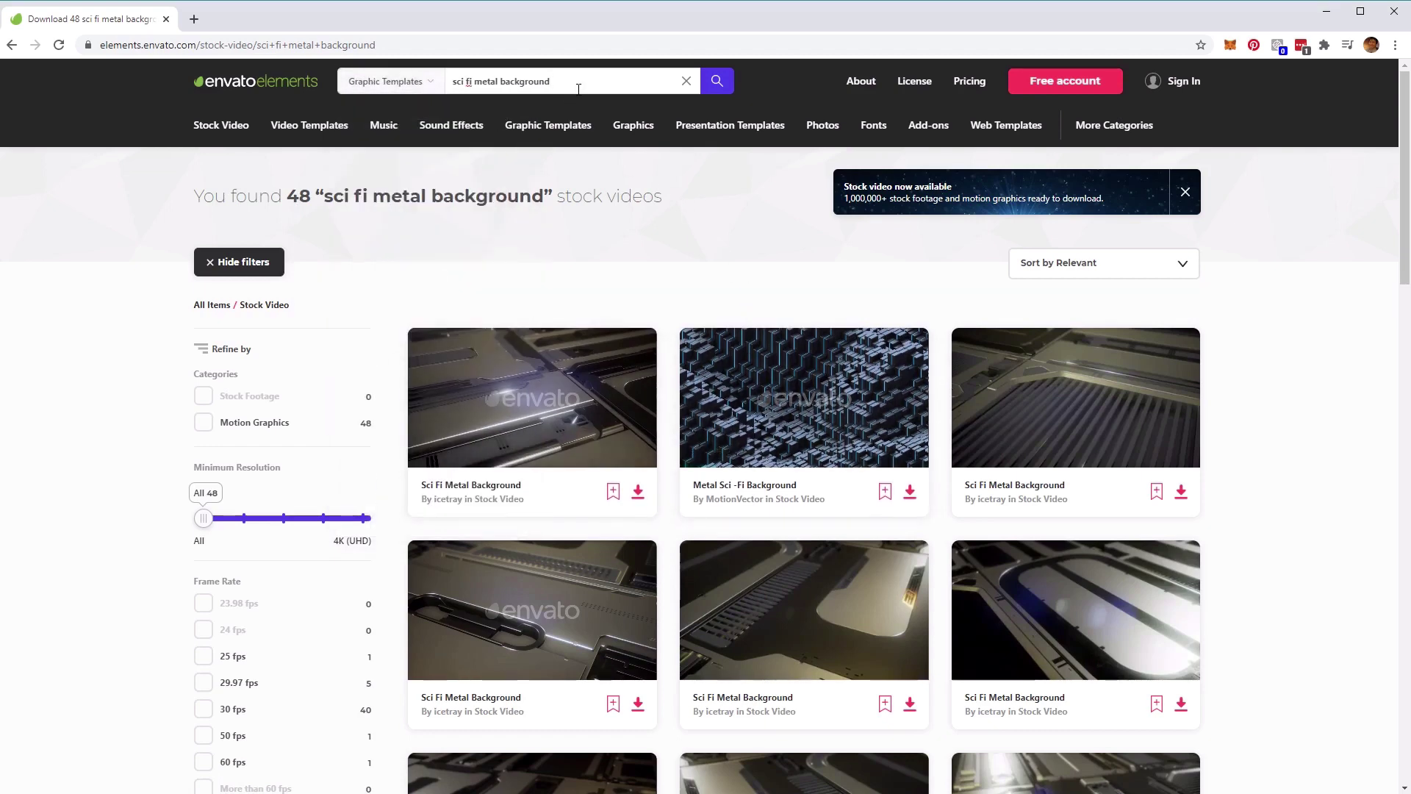
drag(583, 87, 358, 78)
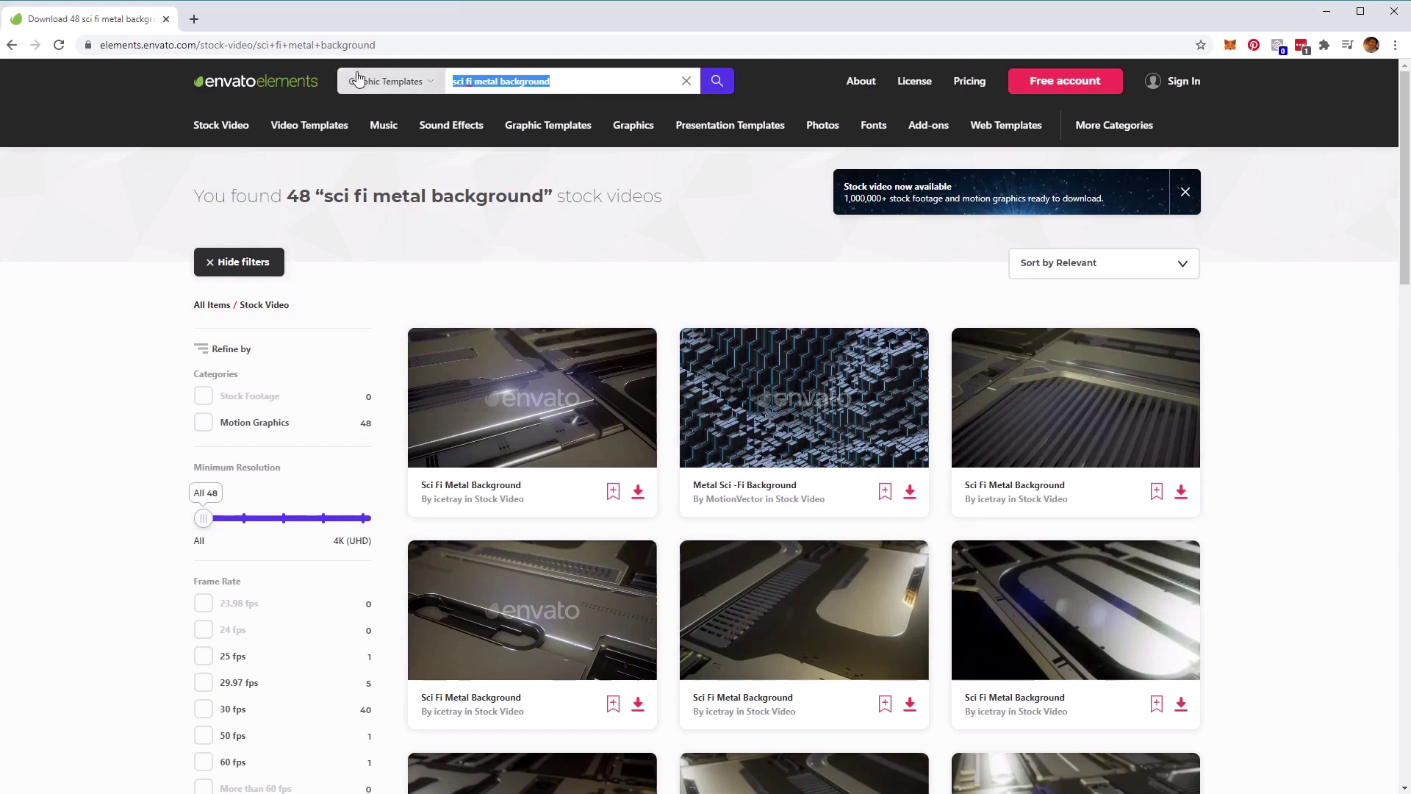
text(eagle)
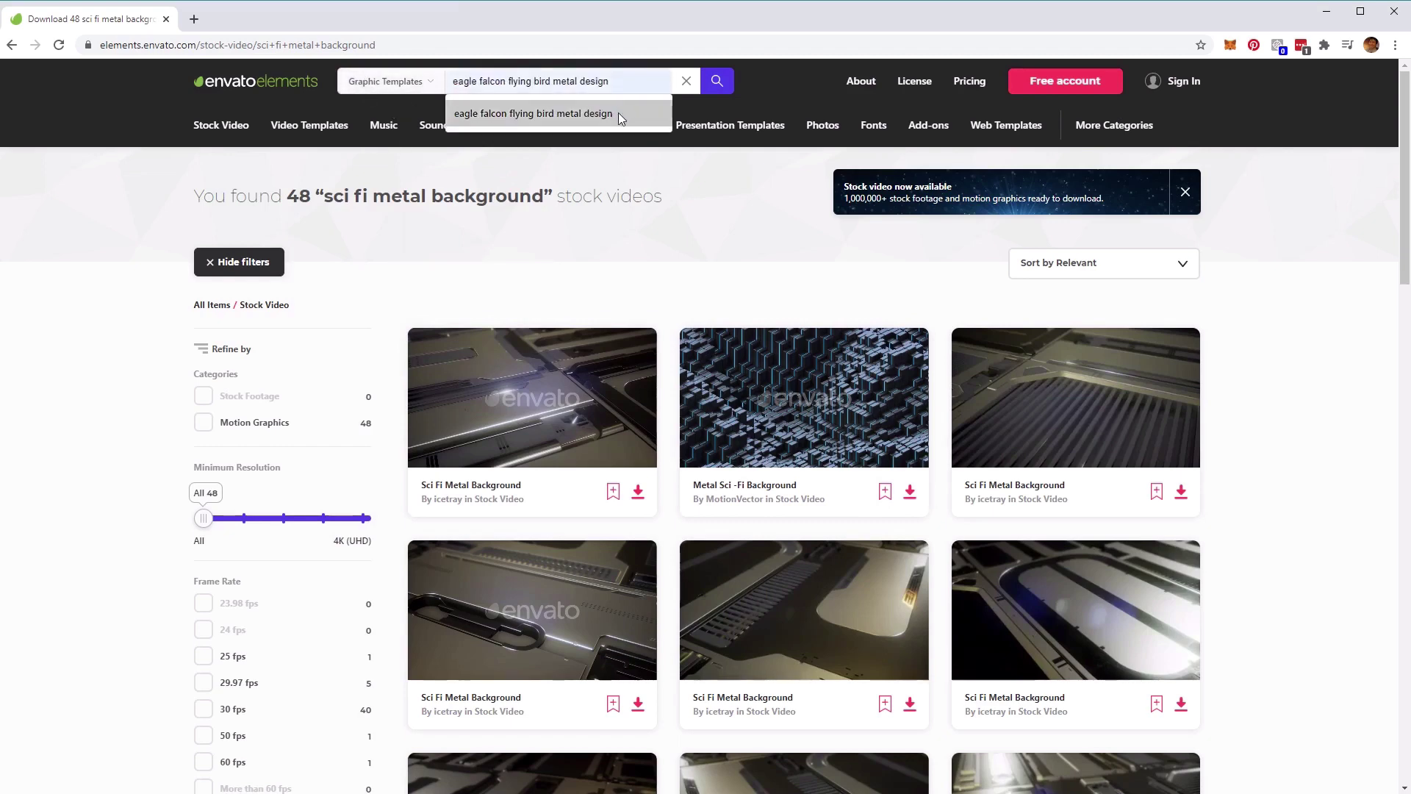
click(619, 113)
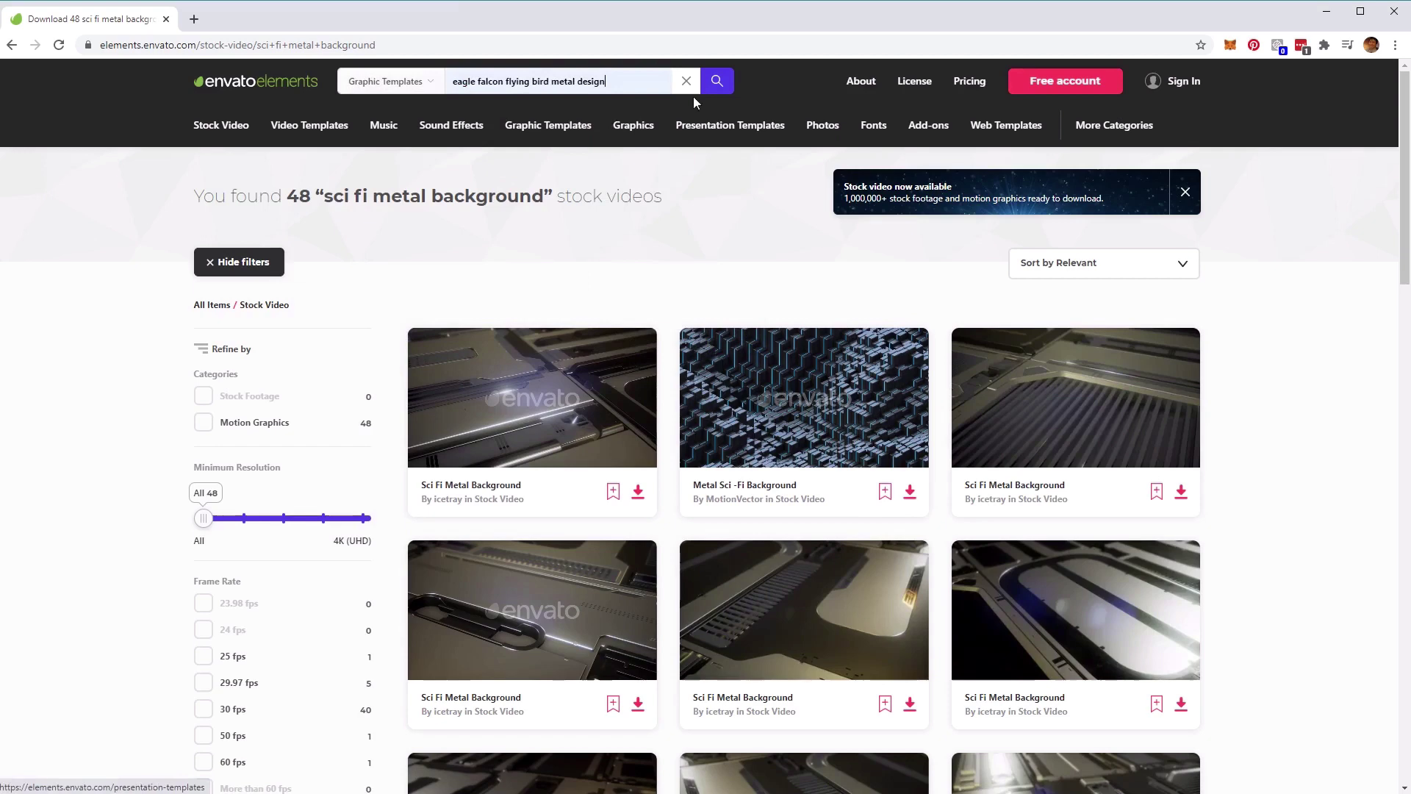
click(717, 83)
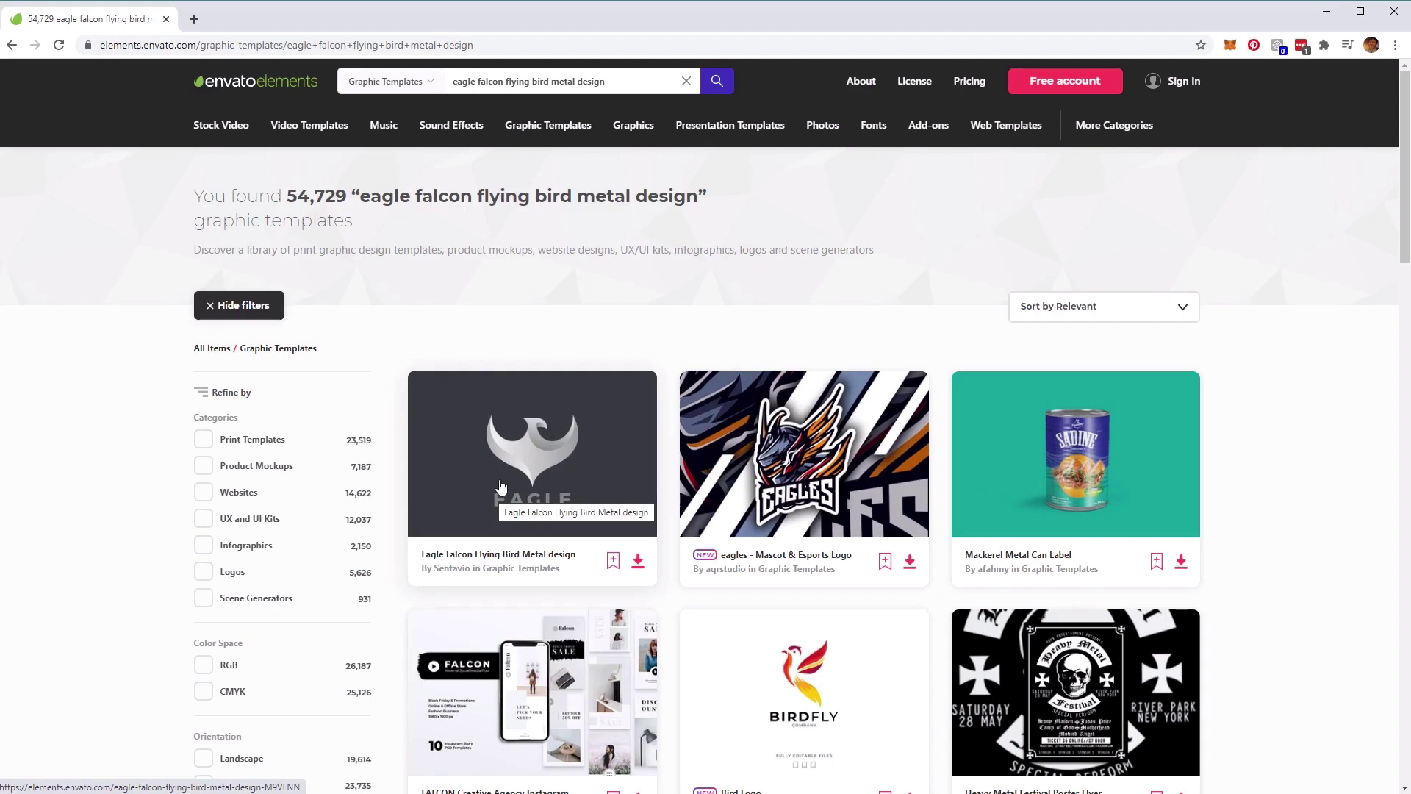
Search Video Templates for 'elegant flame logo'
click(407, 91)
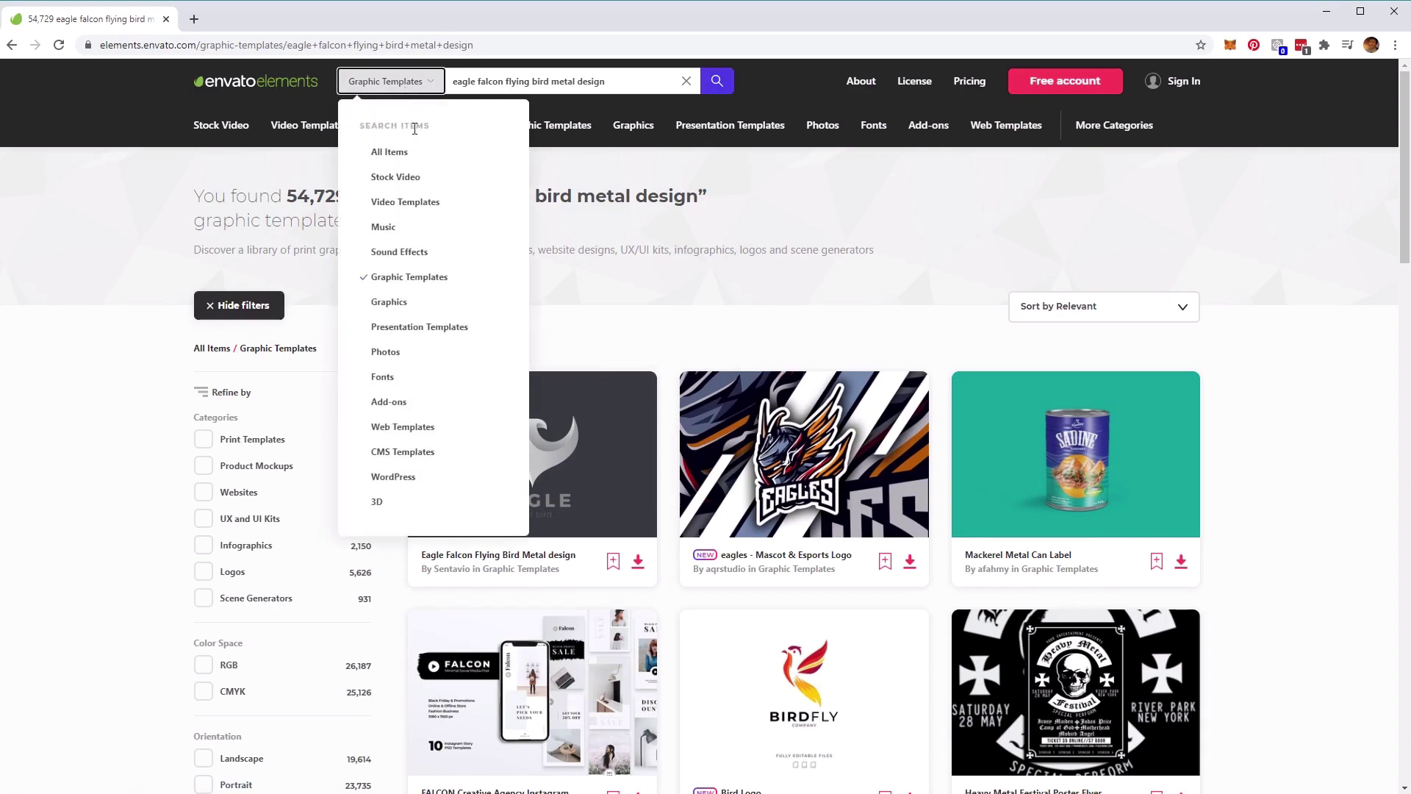
click(424, 205)
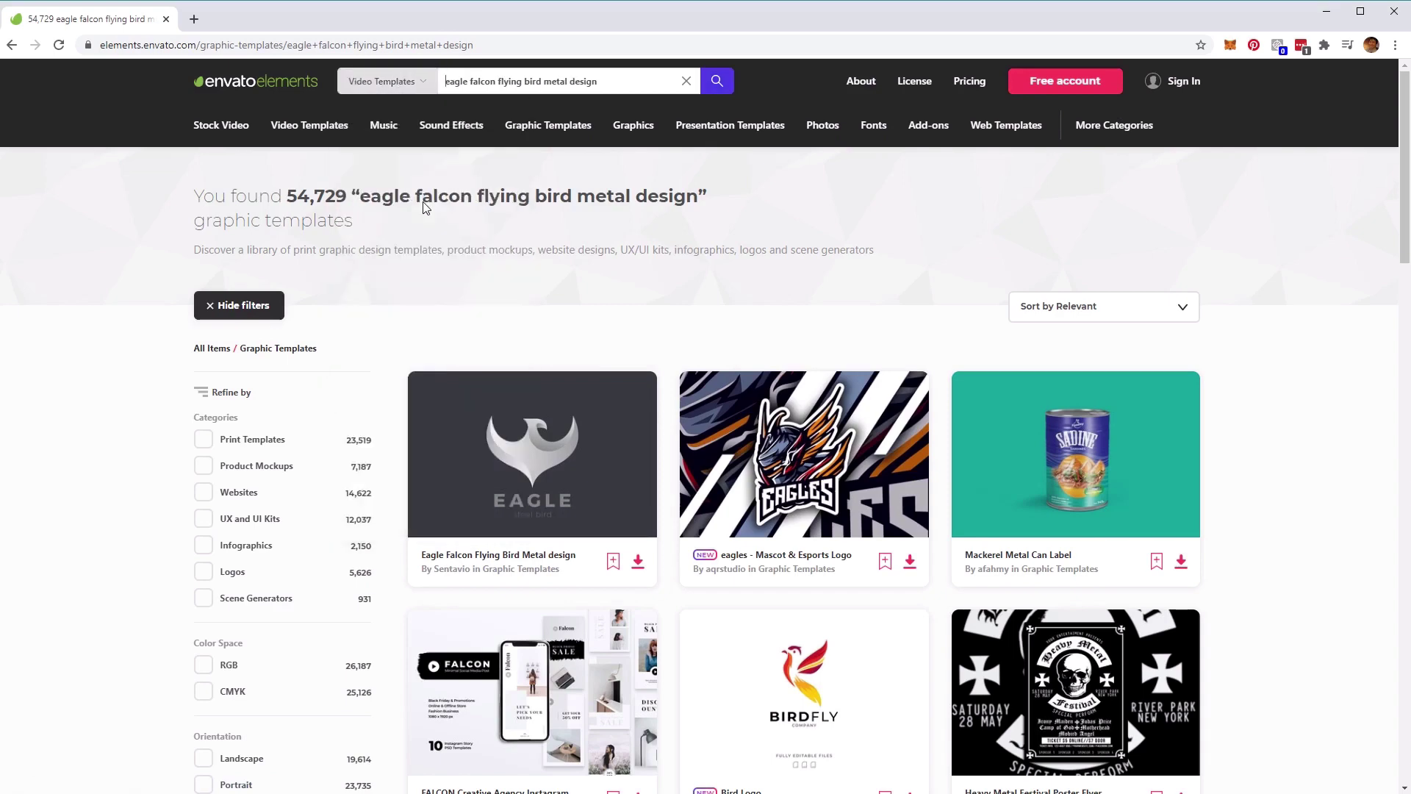
triple_click(591, 84)
text(elegant flame logo)
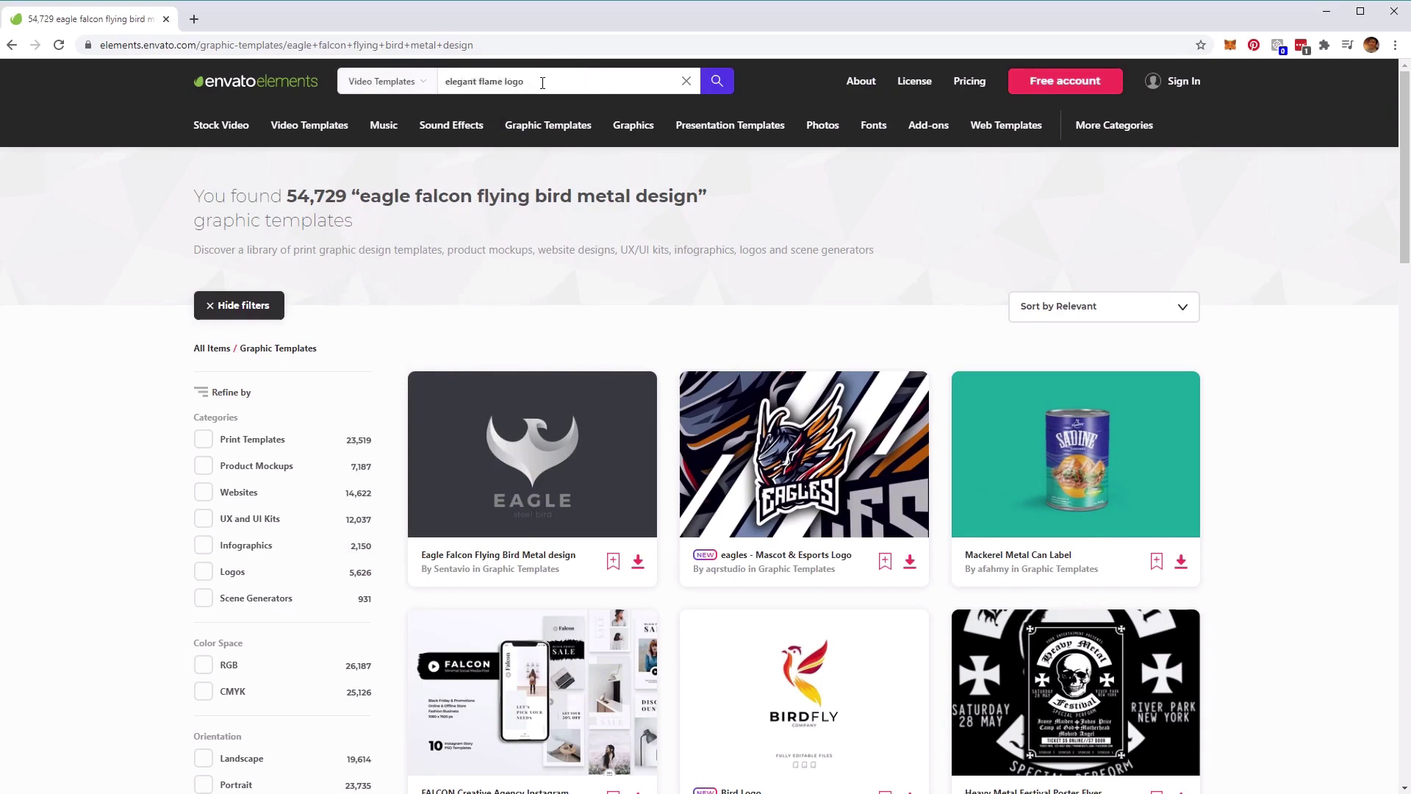
click(718, 87)
mouse_move(536, 464)
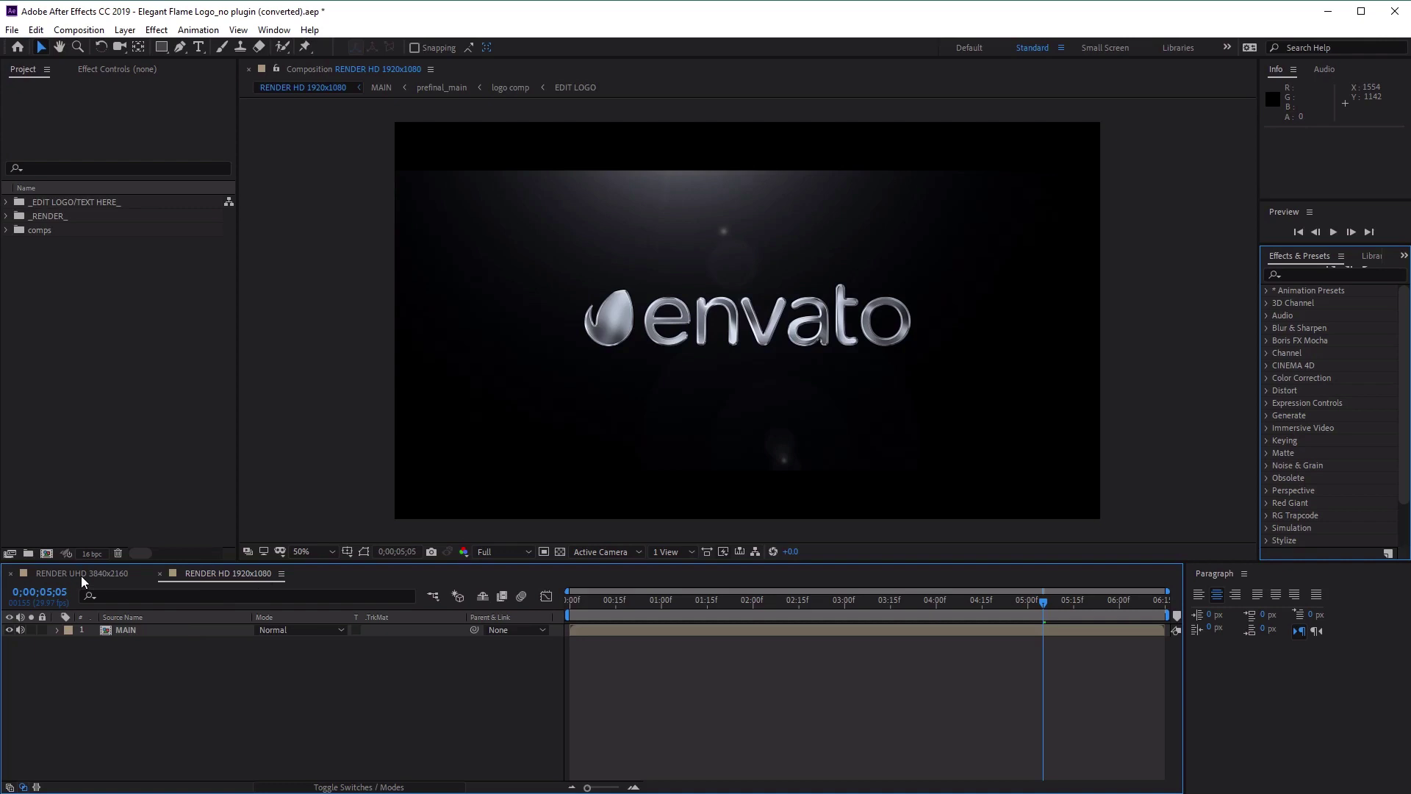
Close the RENDER UHD 3840x2160 timeline and expand _RENDER_ to select RENDER HD 1280x720
click(11, 574)
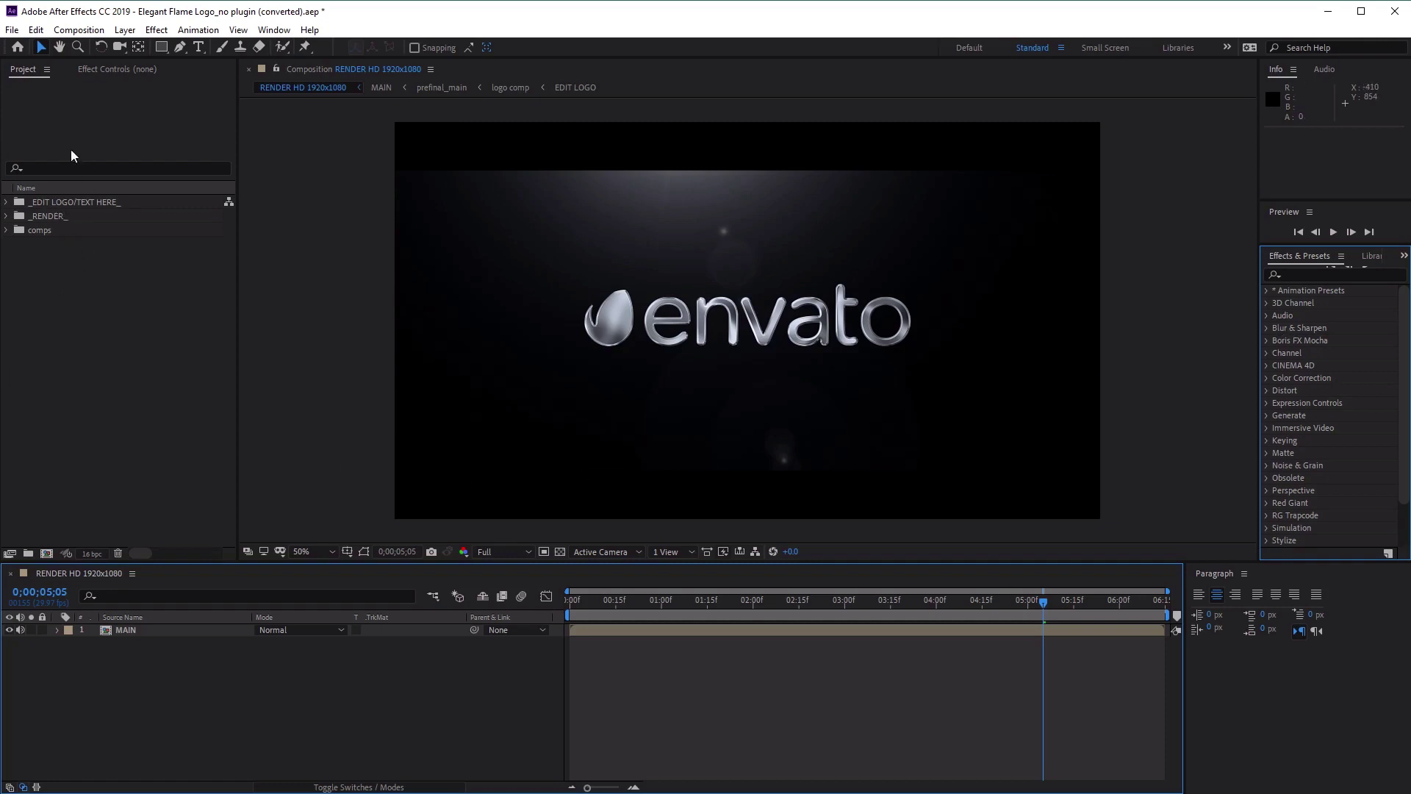
click(58, 219)
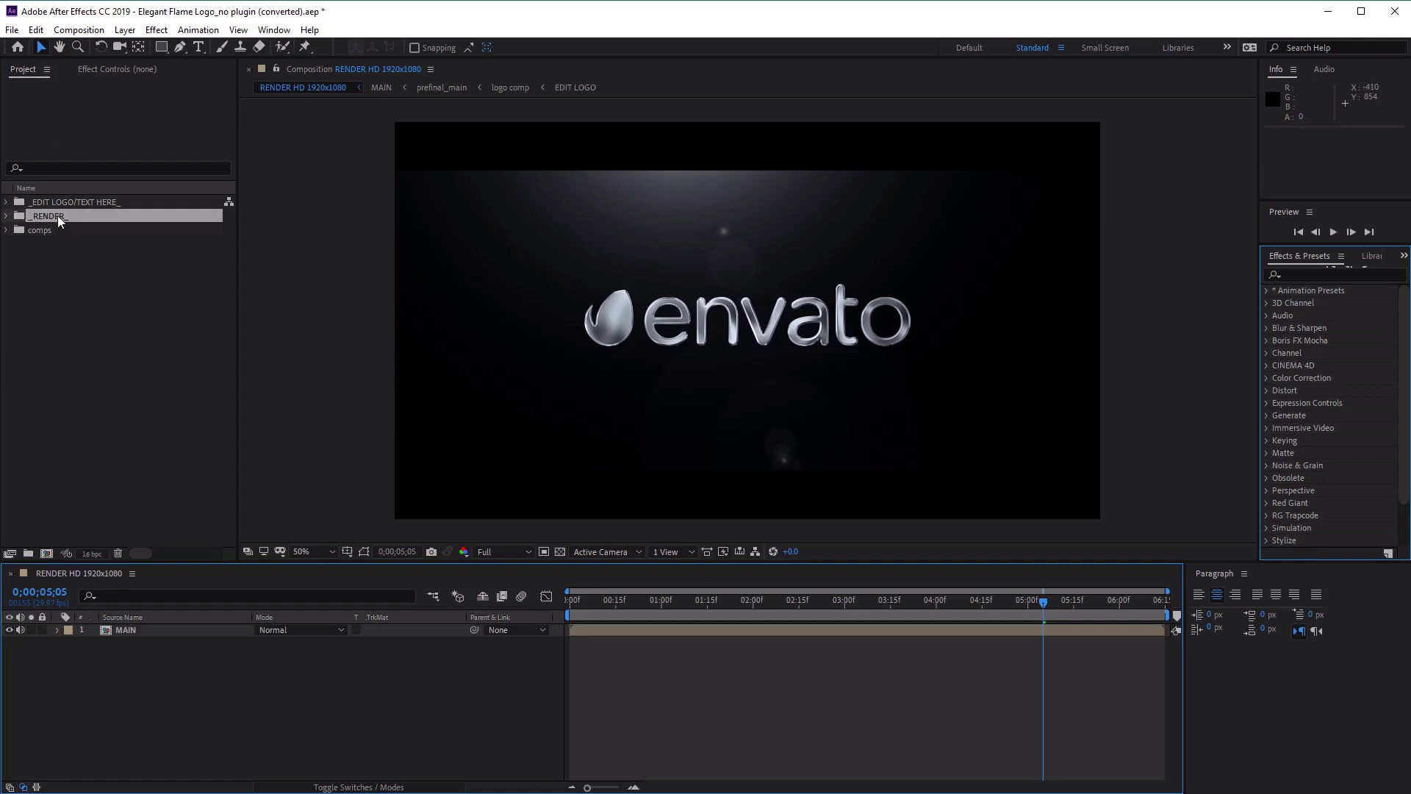
click(9, 219)
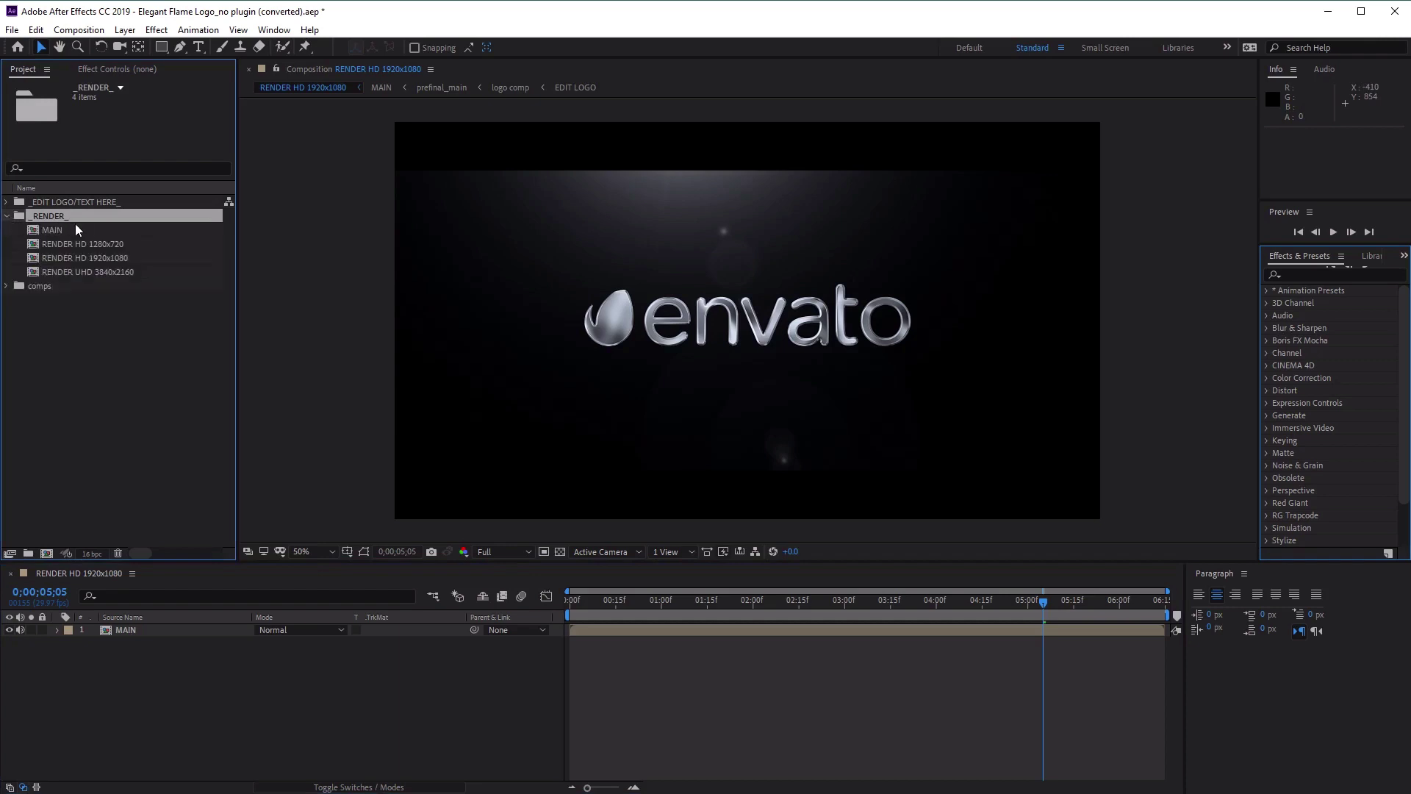
click(138, 244)
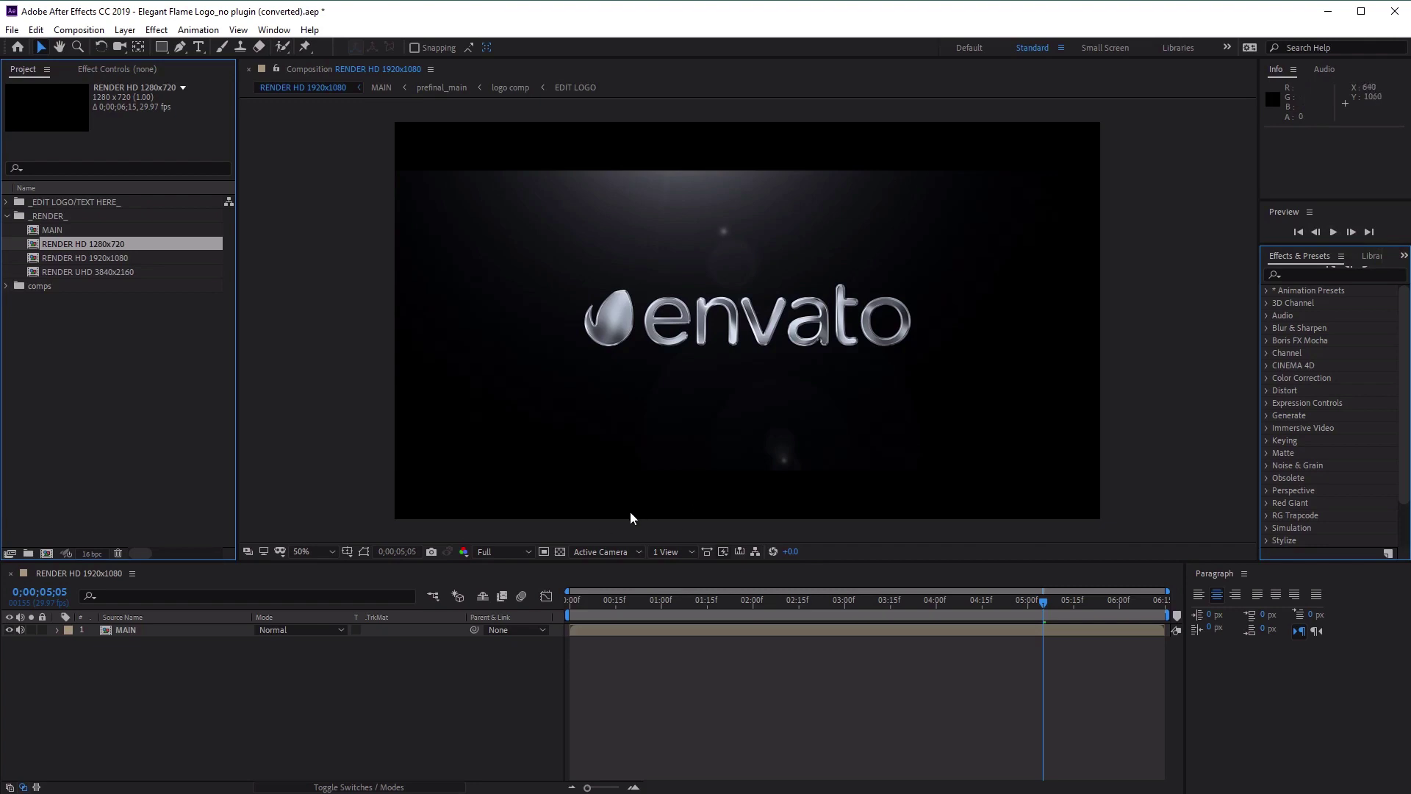
Set the viewer resolution to Quarter and play the RENDER HD 1920x1080 preview
click(525, 558)
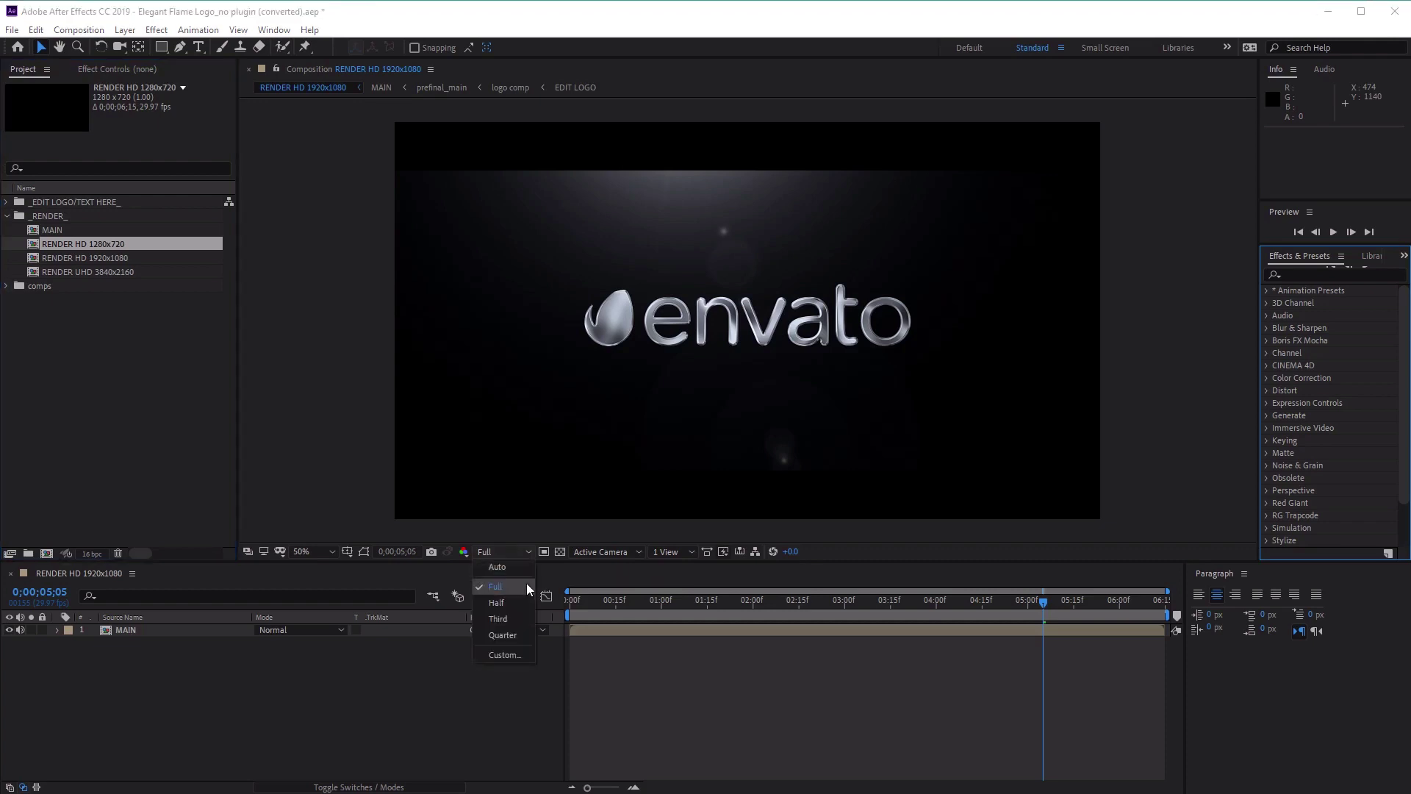
click(517, 635)
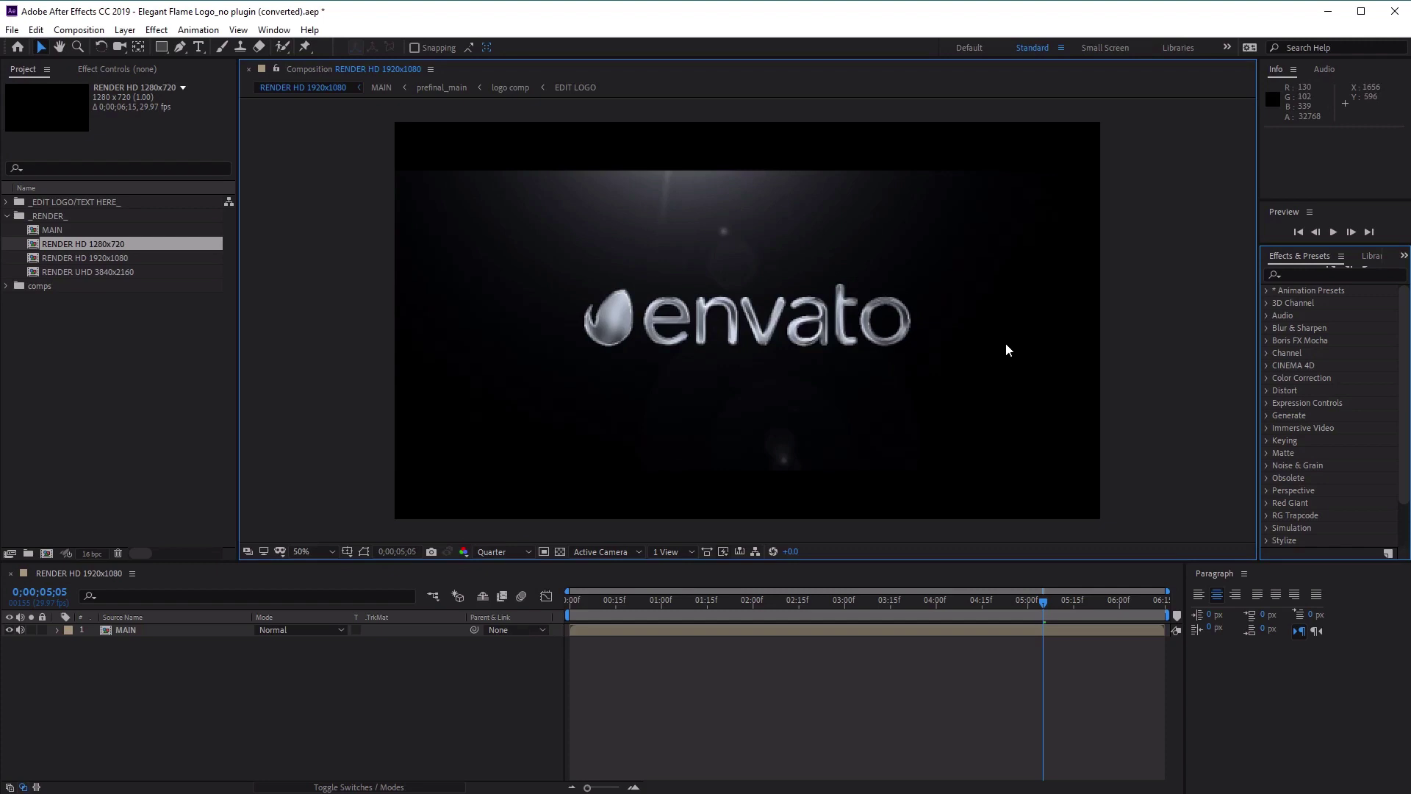
click(1335, 232)
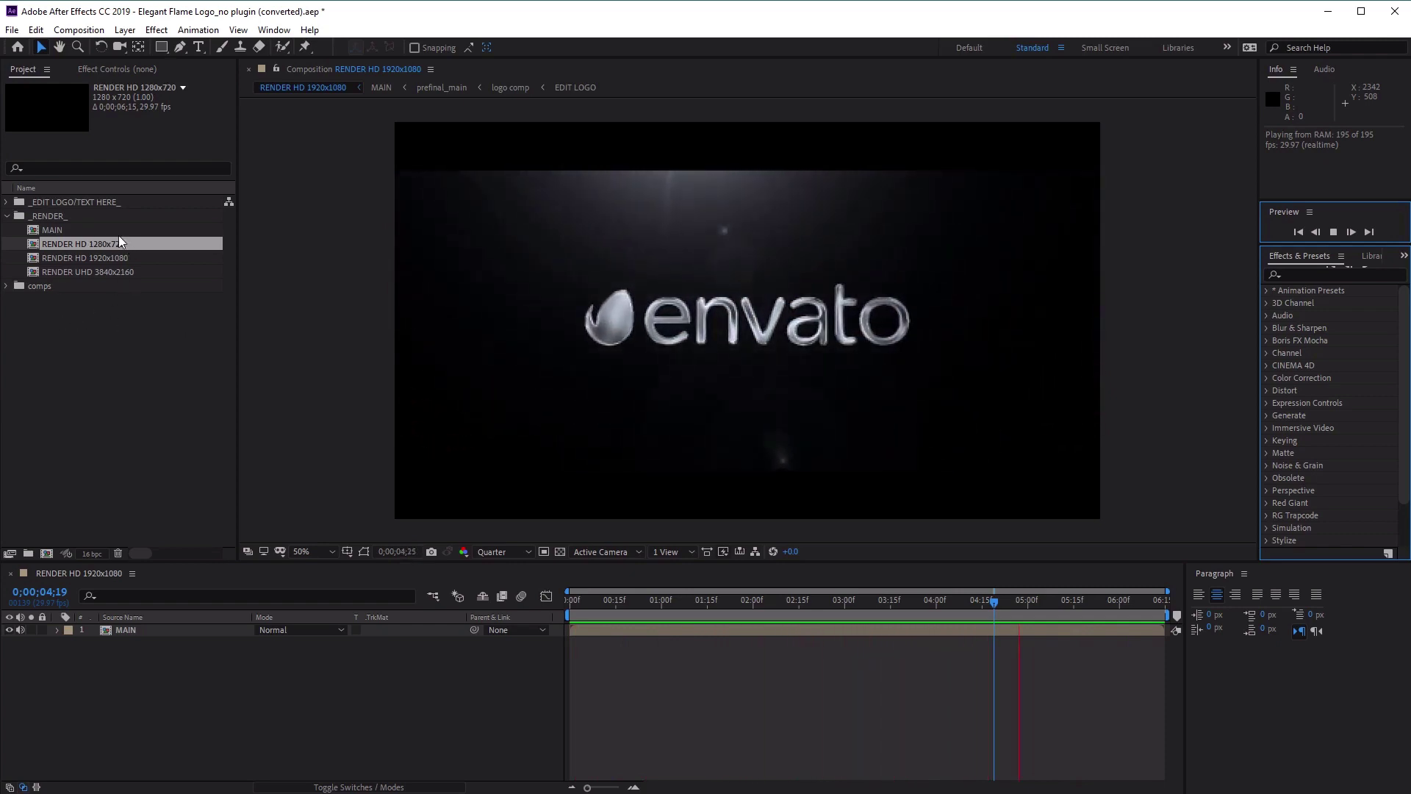
Expand the _EDIT LOGO/TEXT HERE_ folder and open the EDIT LOGO composition
click(60, 204)
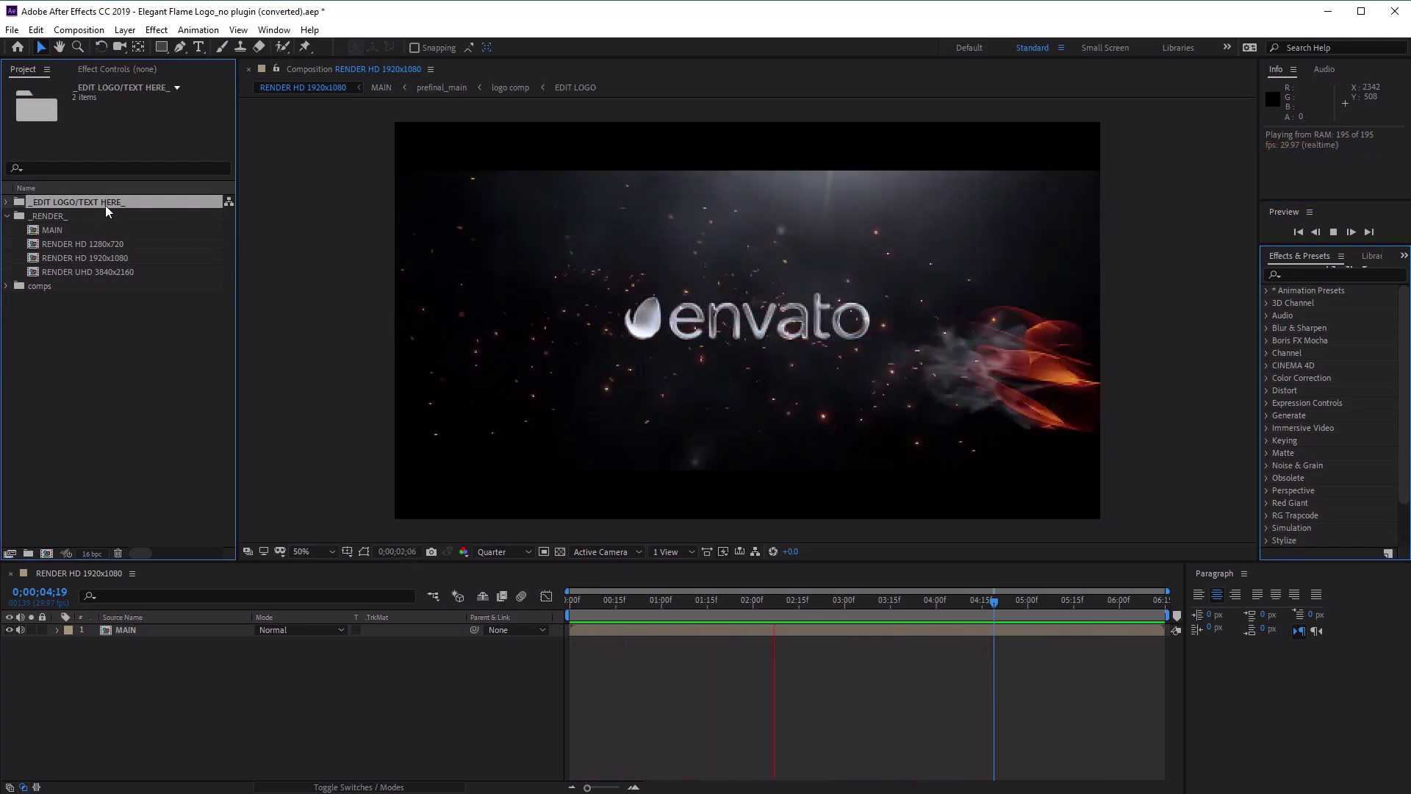
double_click(104, 205)
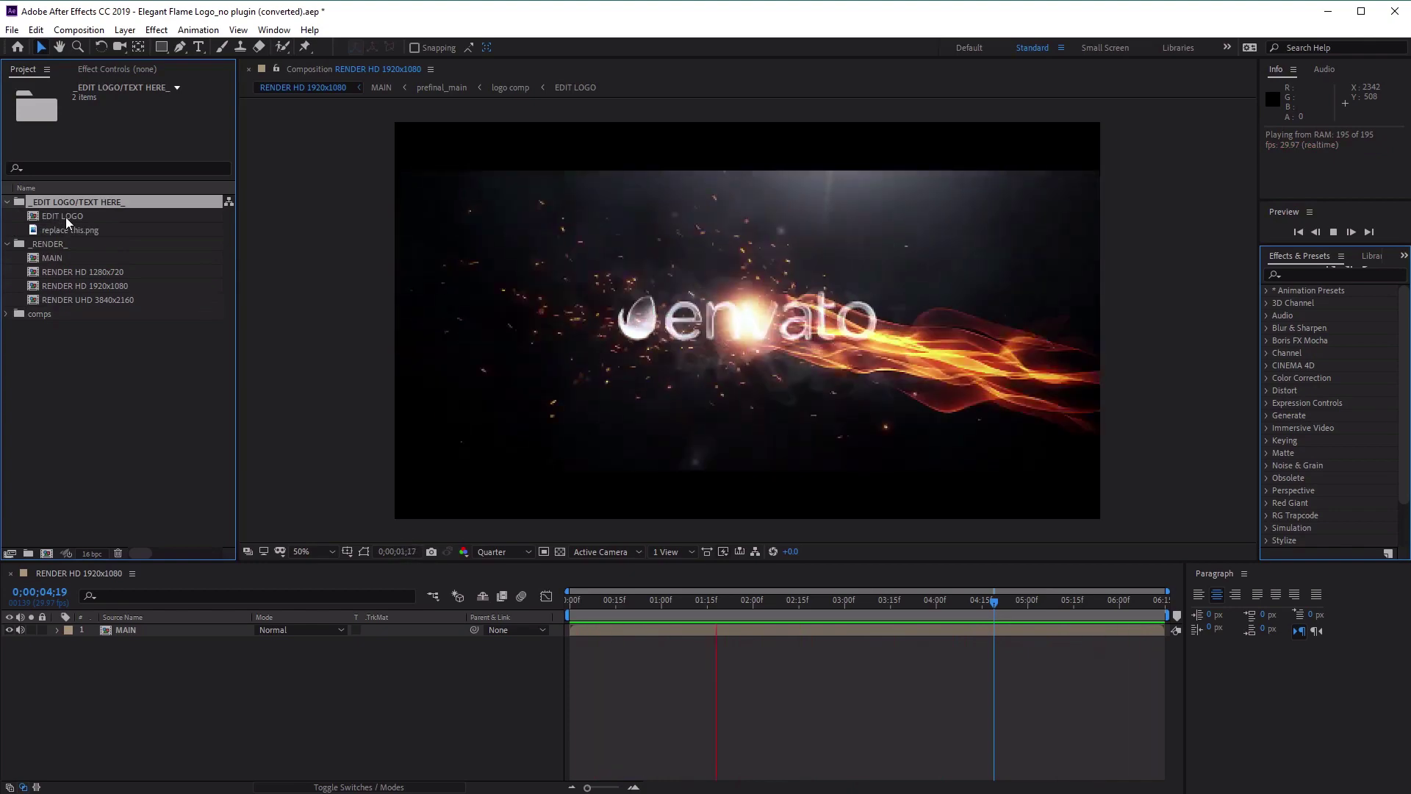
double_click(65, 218)
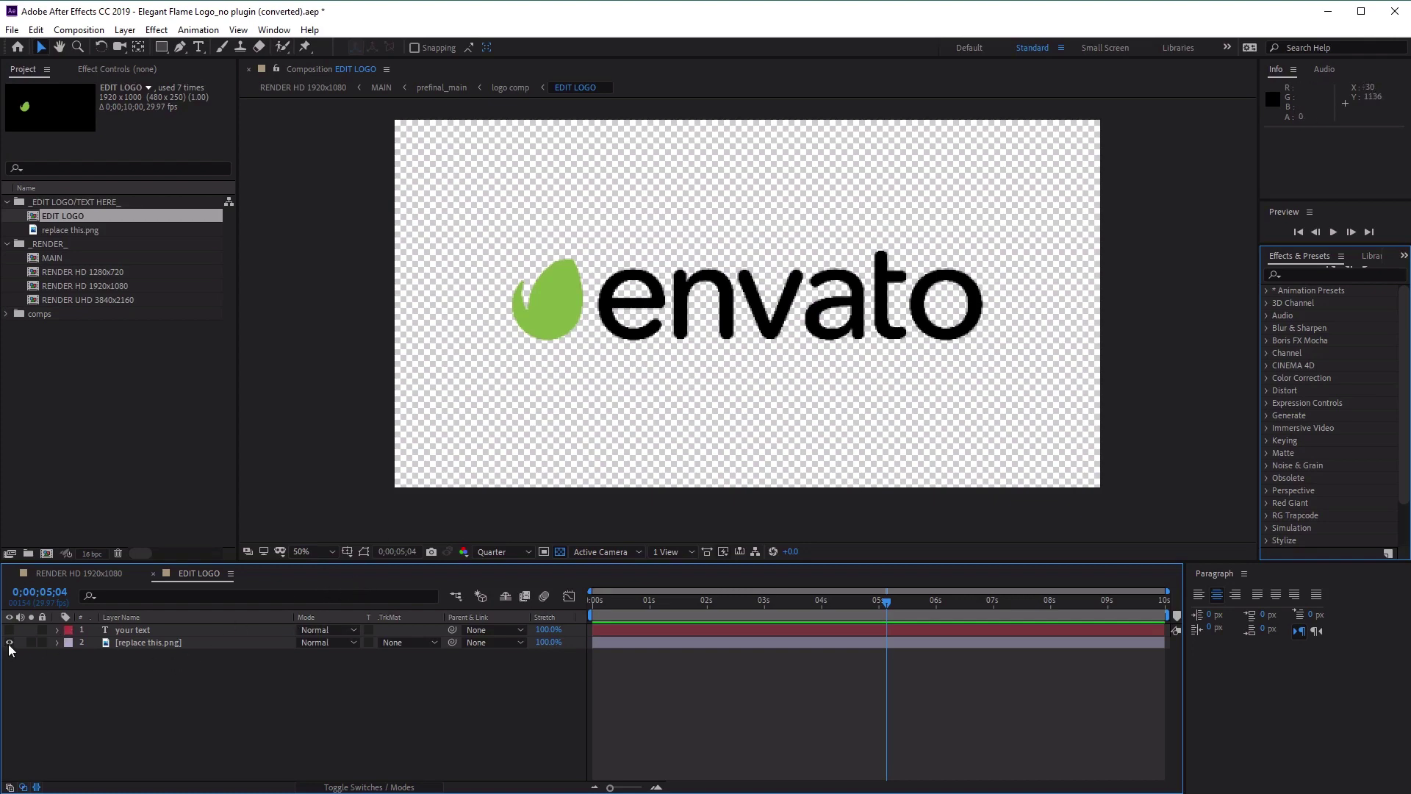
Hide and delete the [replace this.png] placeholder layer
click(153, 643)
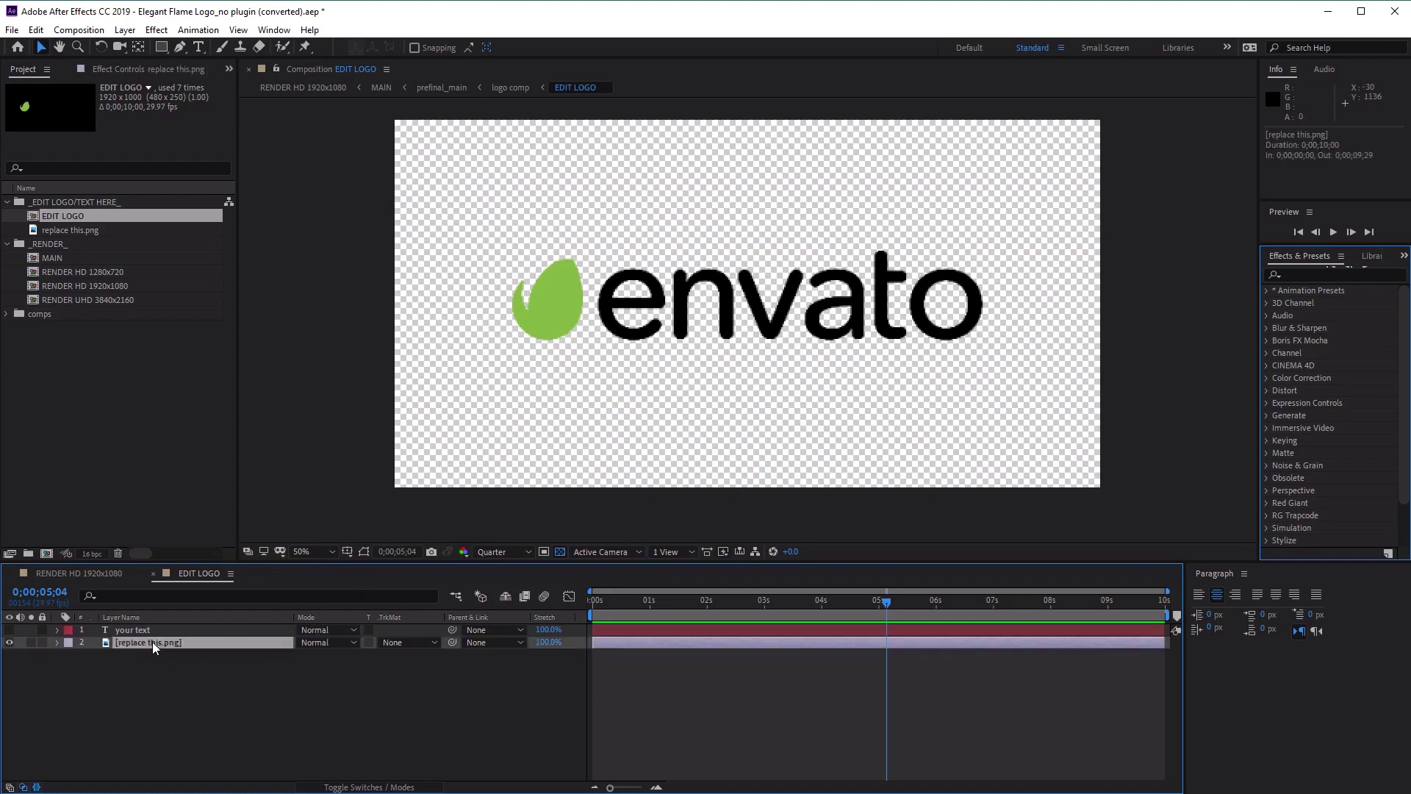
click(9, 643)
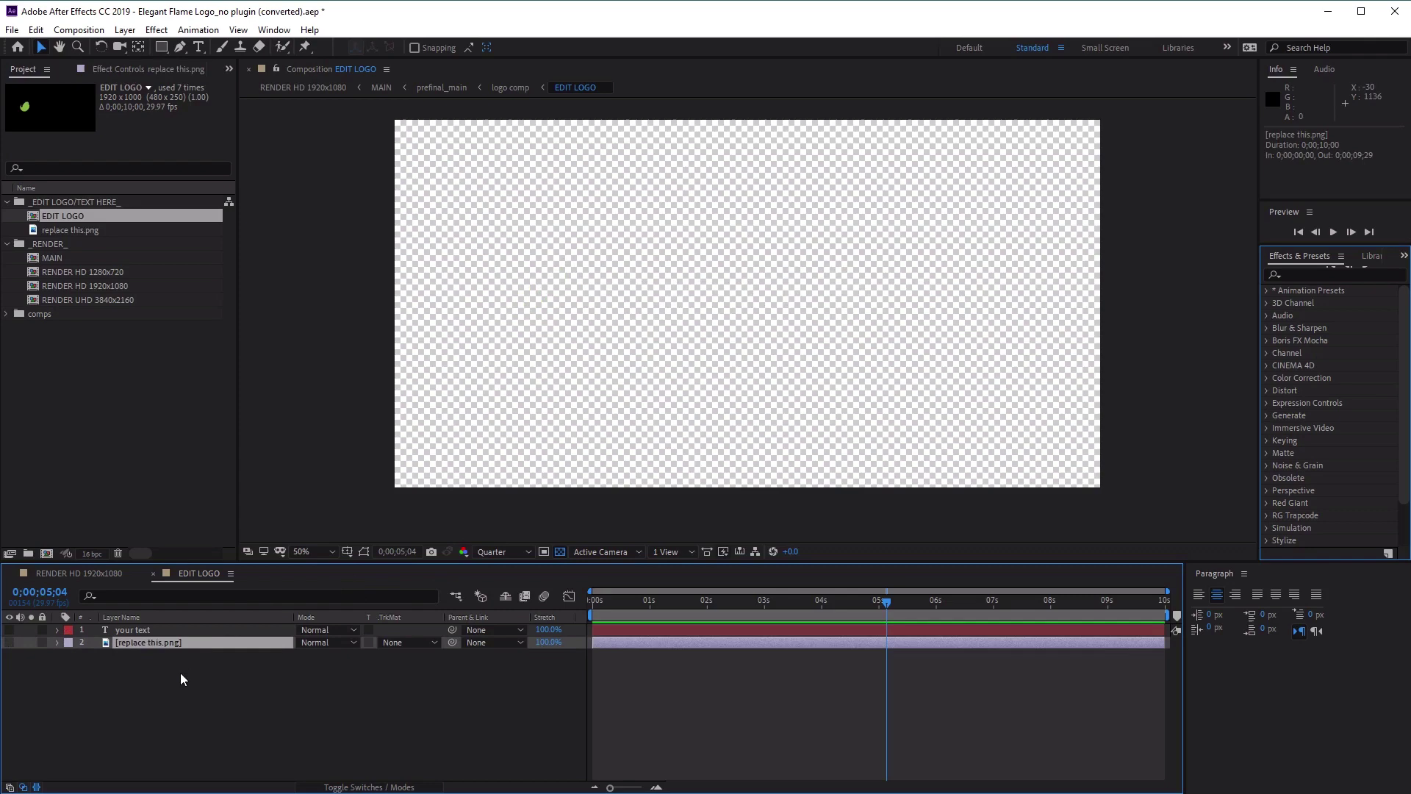
key(Delete)
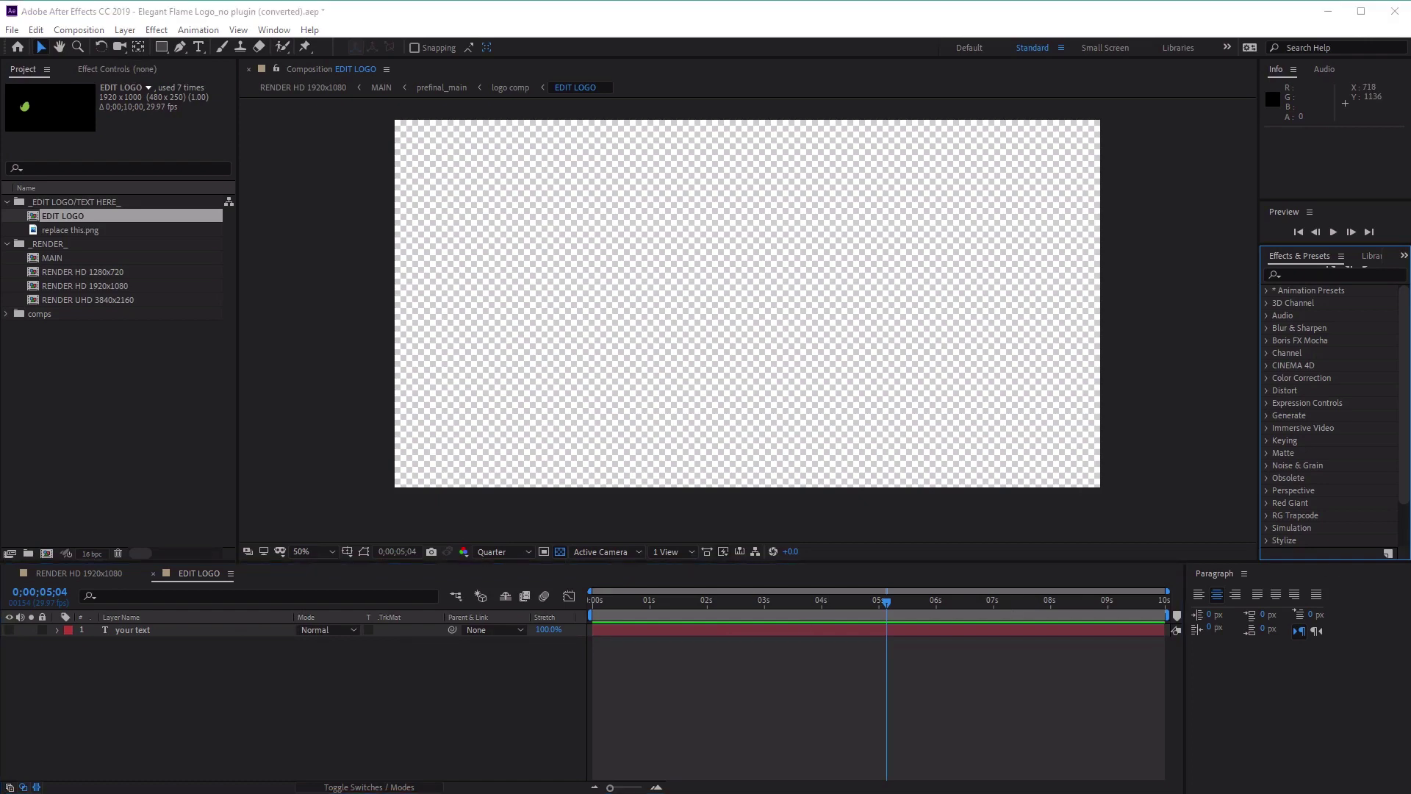
Make the your text layer visible to show LOGO REVEAL
click(172, 682)
click(147, 630)
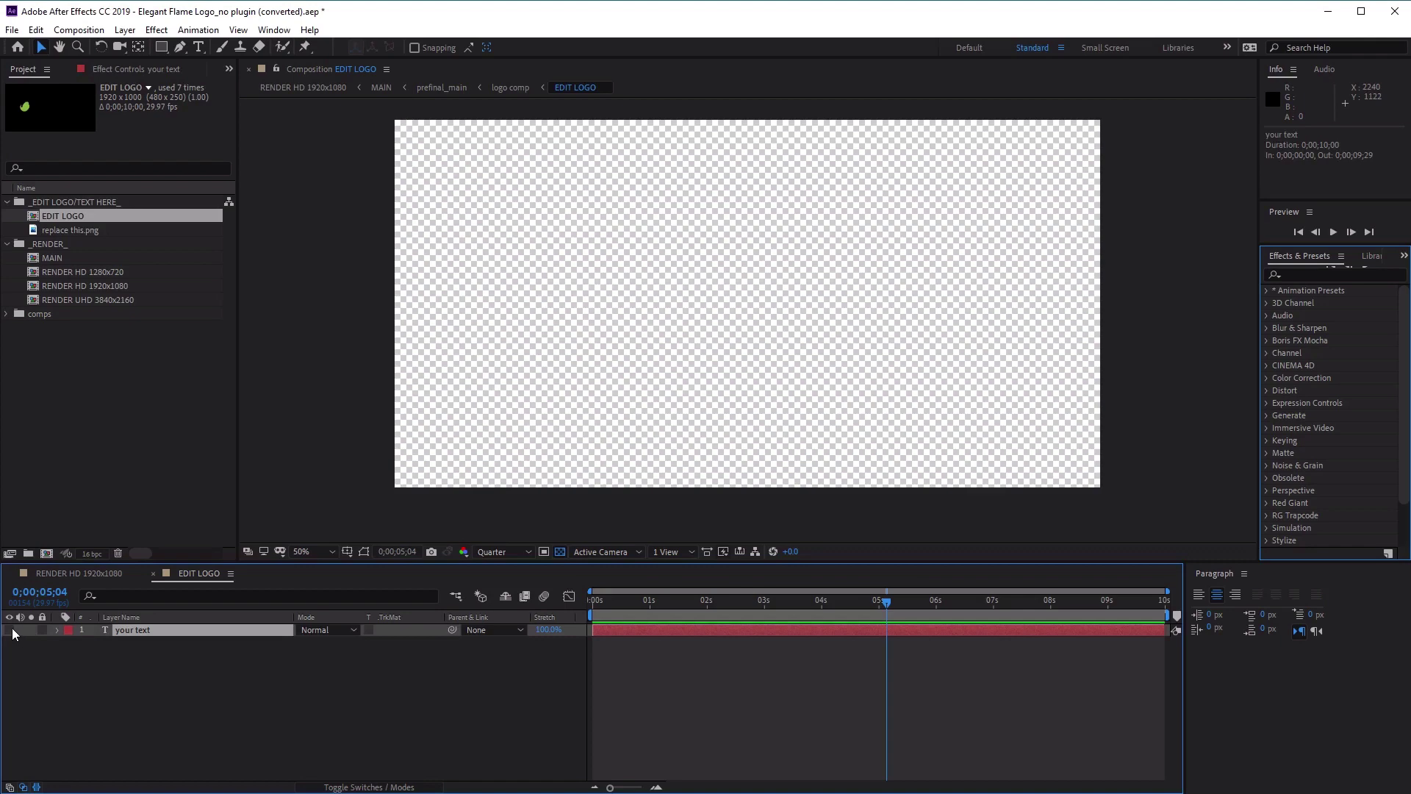
click(9, 630)
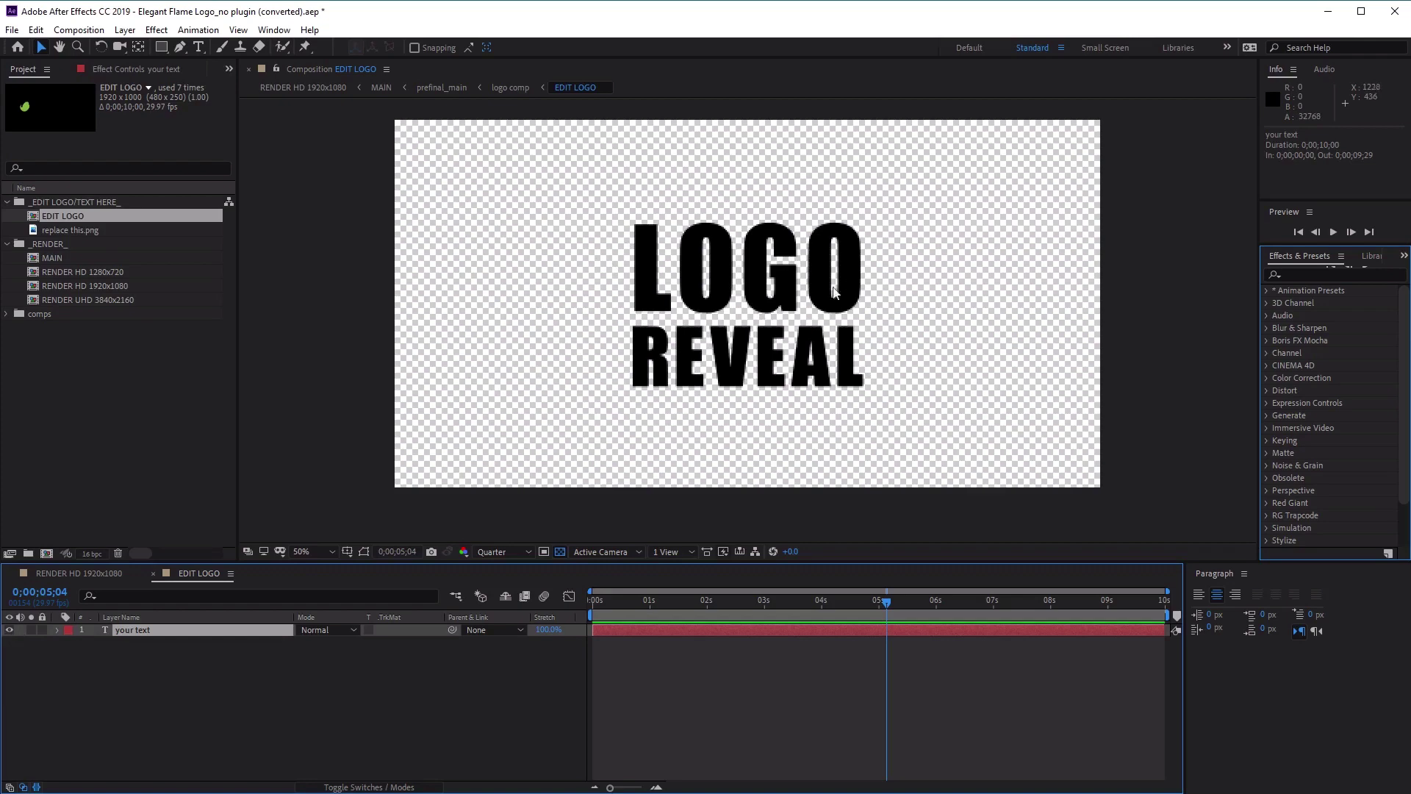
Retype the logo text so LOGO REVEAL reads YOUR LOGO
click(199, 47)
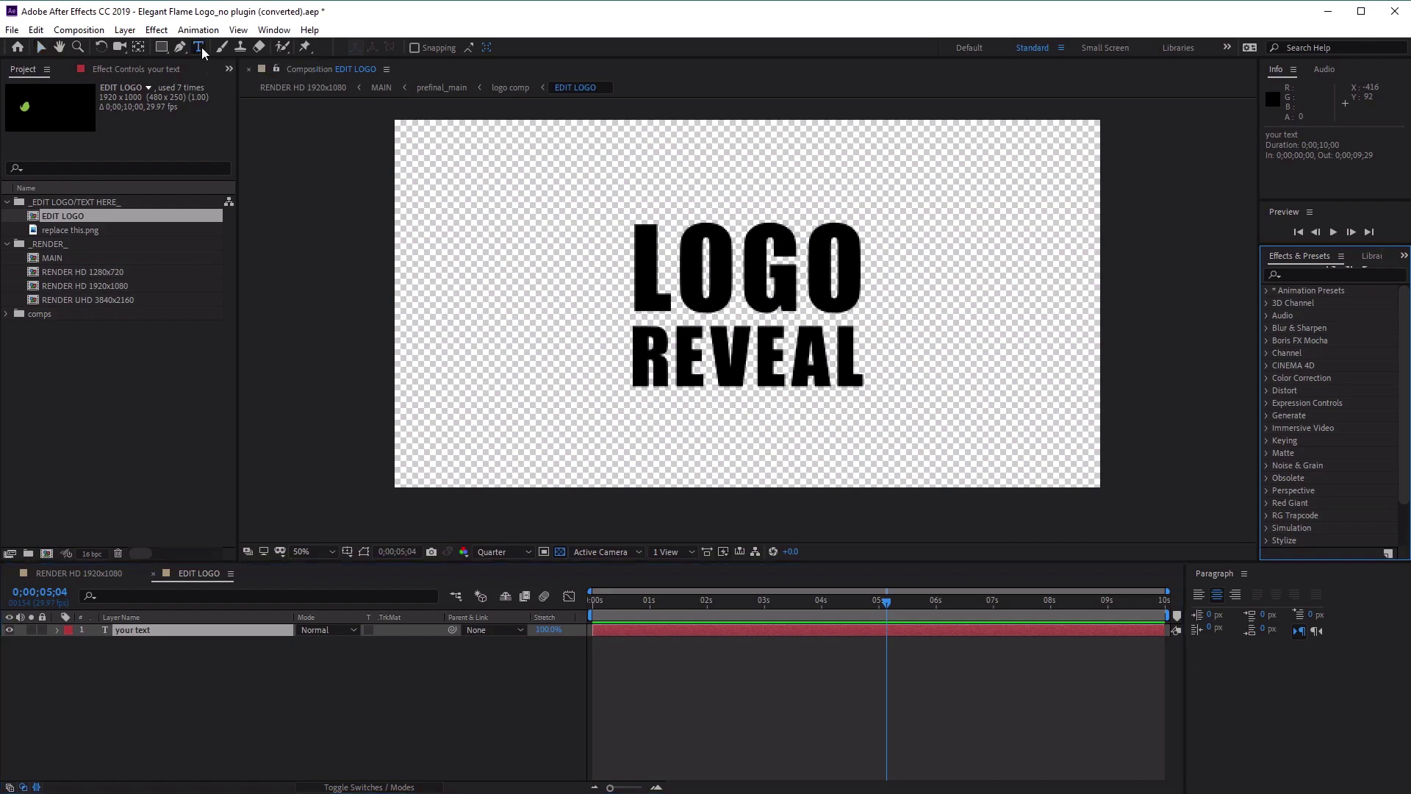
click(744, 279)
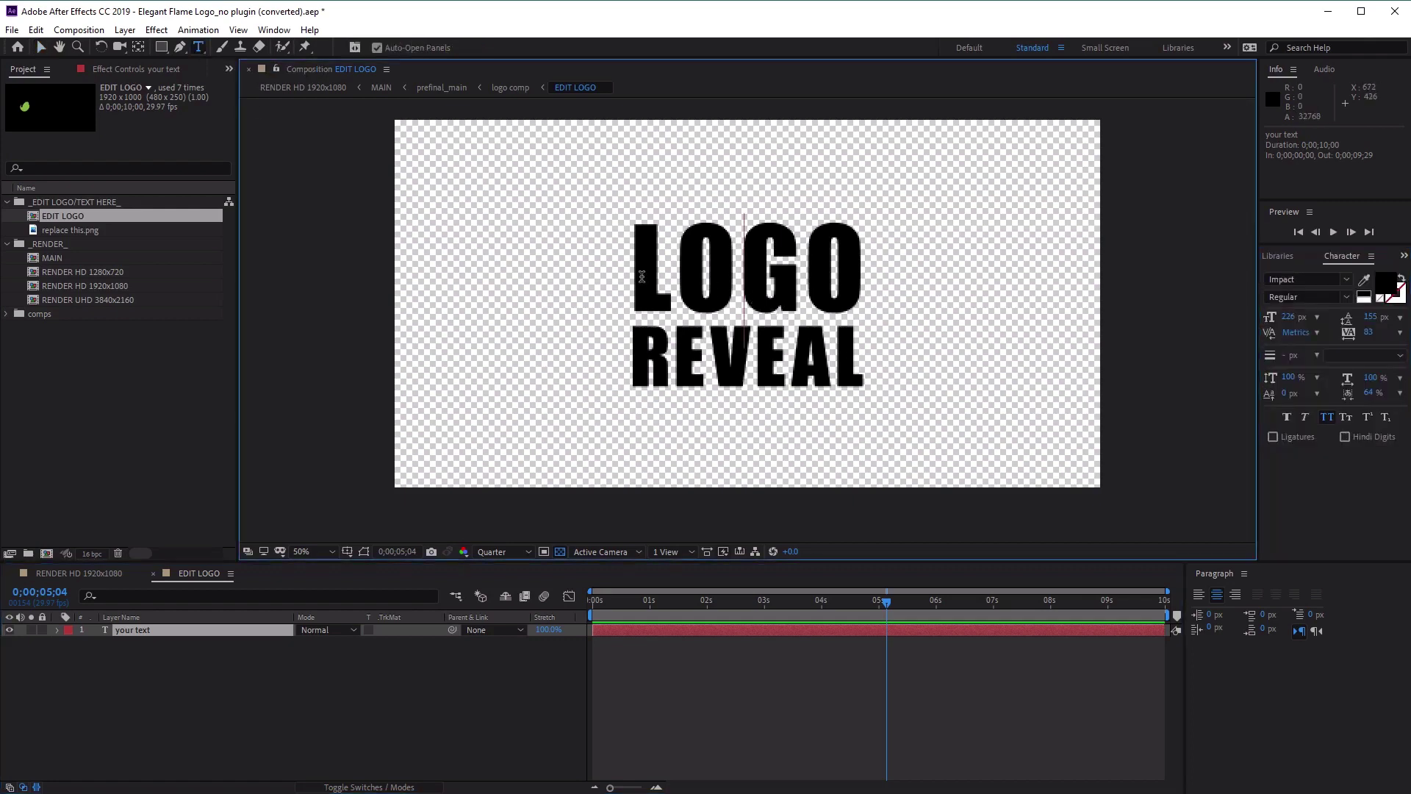
drag(642, 276, 867, 288)
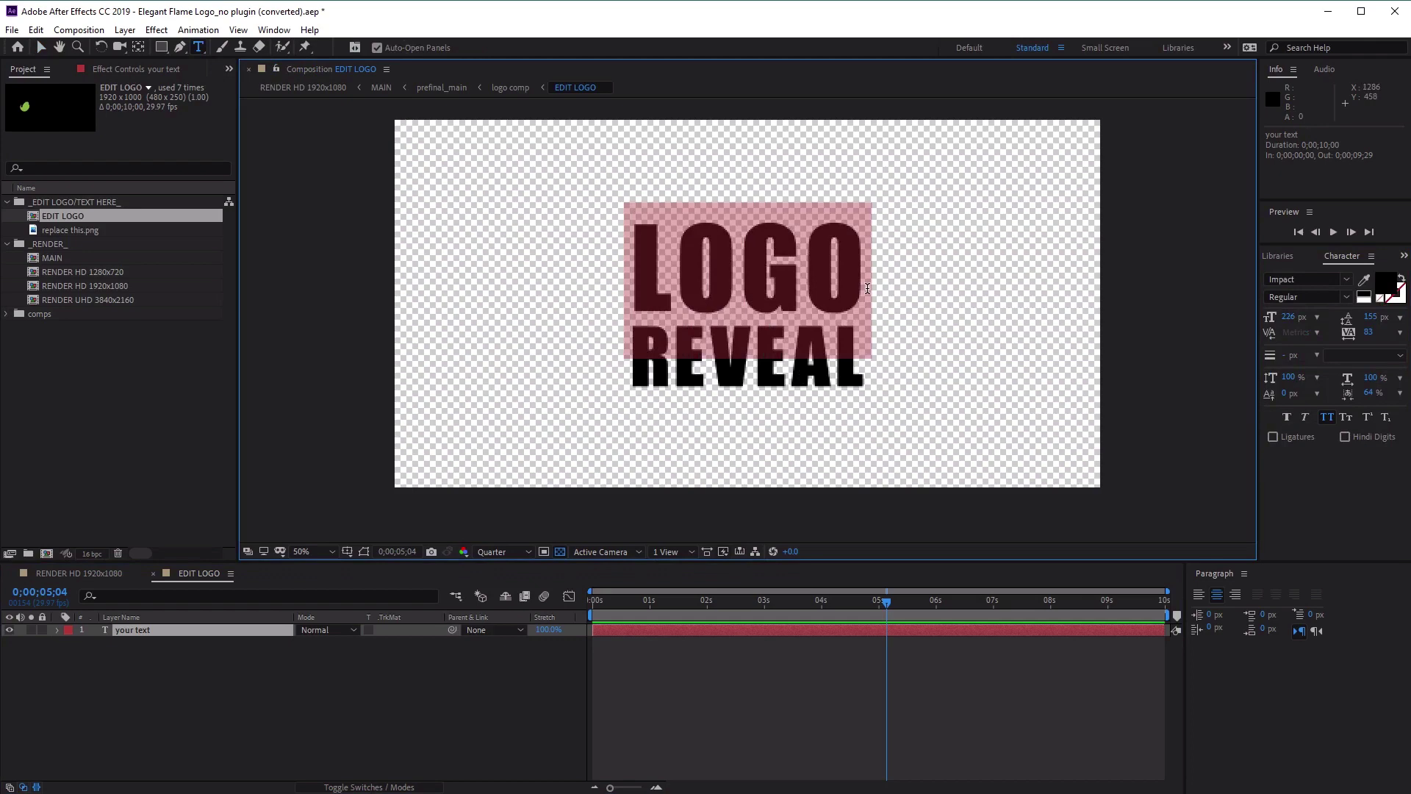
key(BackSpace)
text(YOUR)
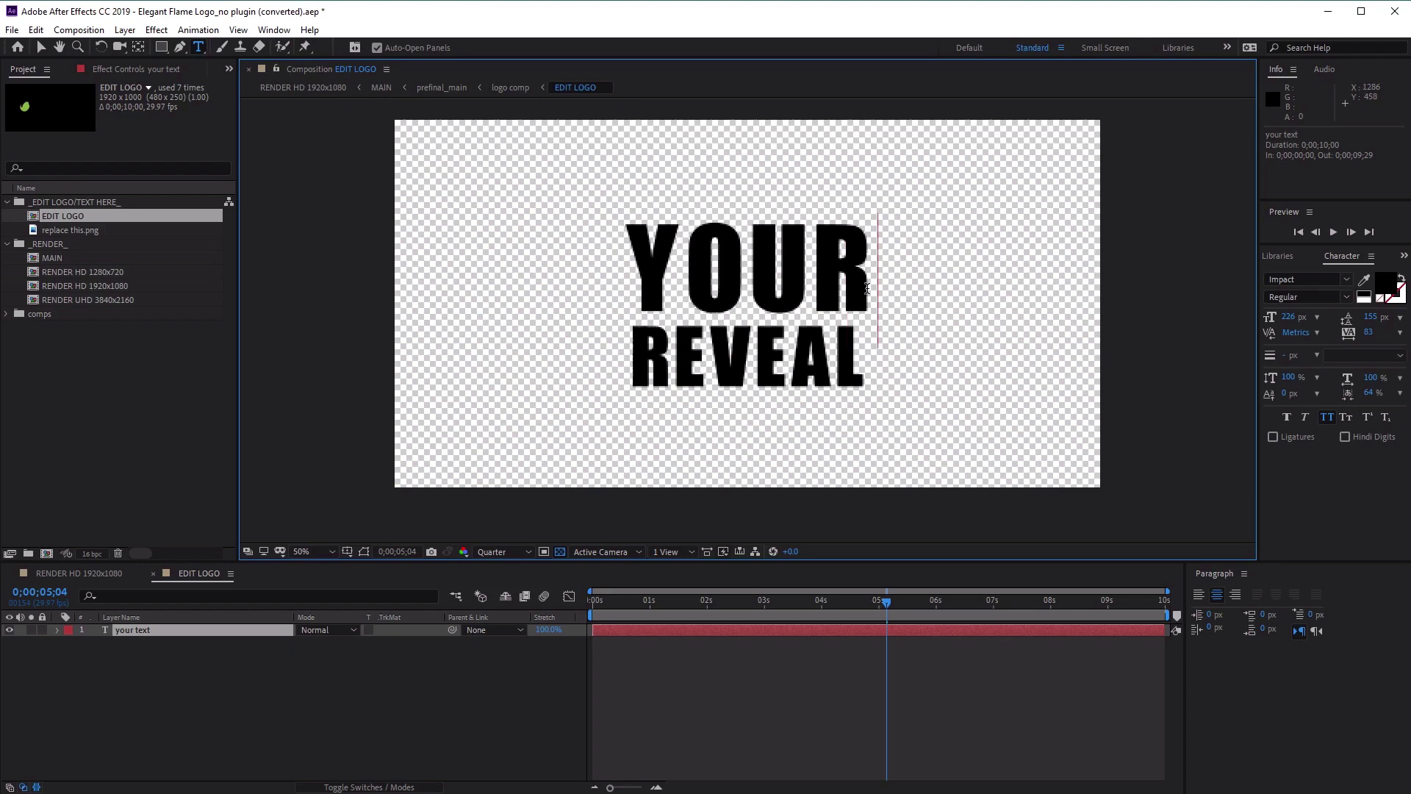
drag(870, 364, 596, 340)
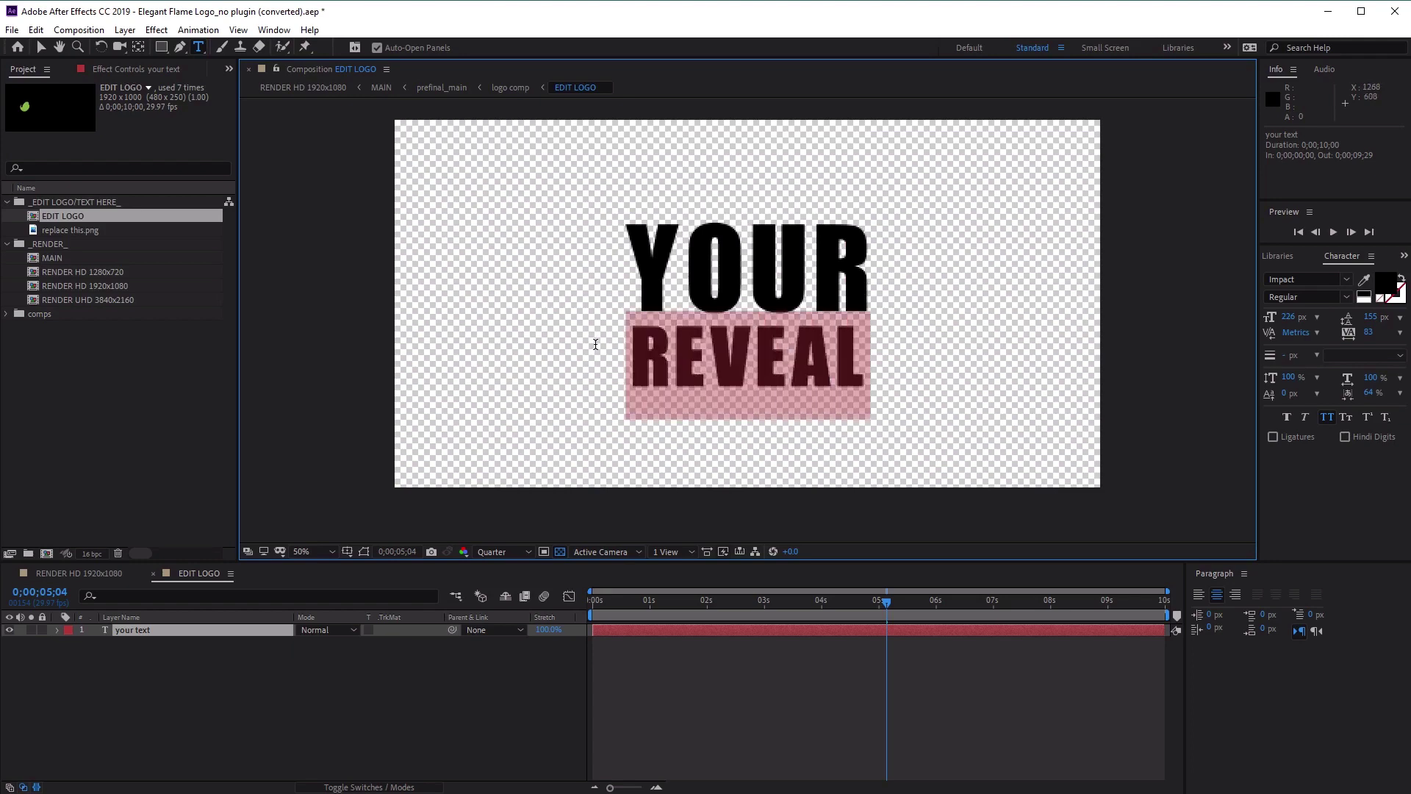
text(LOGO)
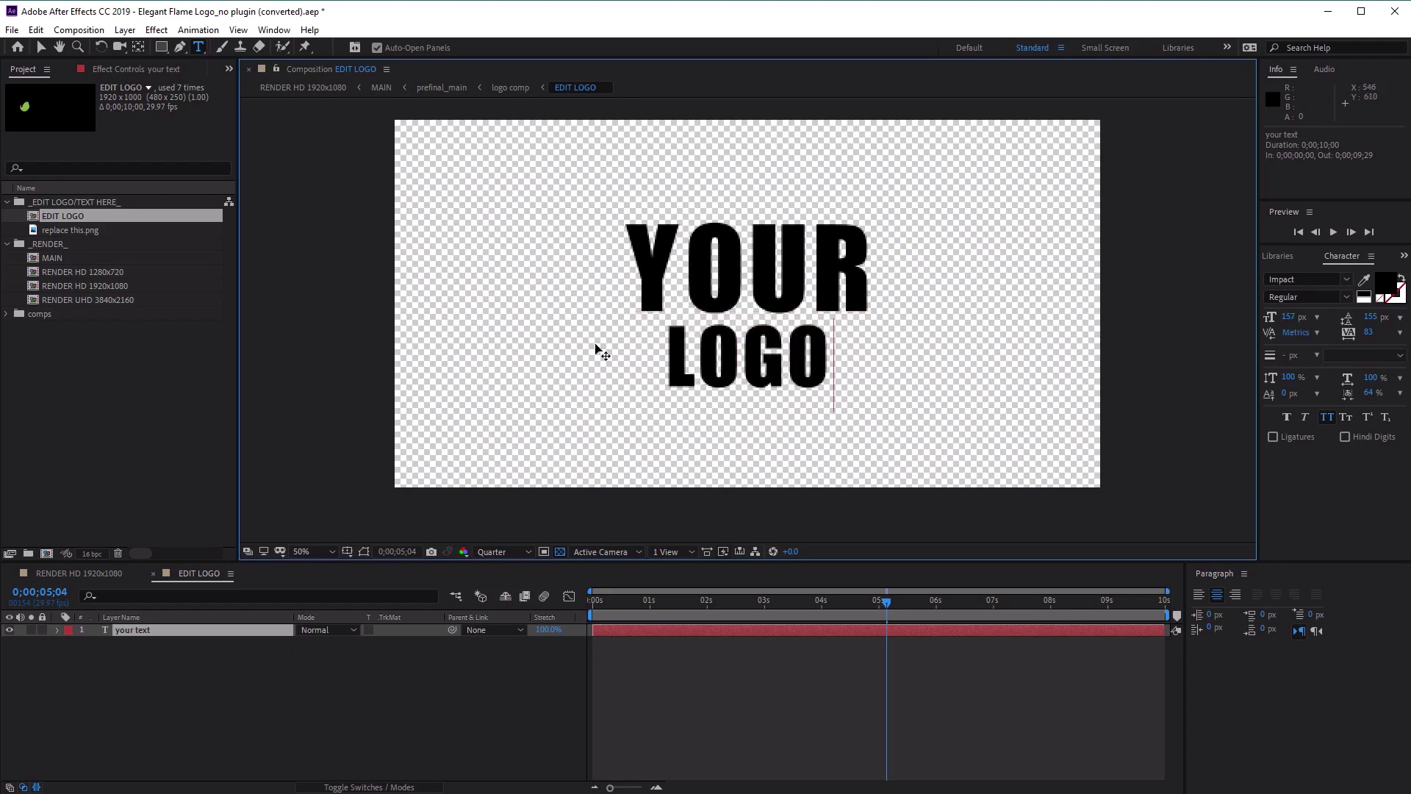
key(Escape)
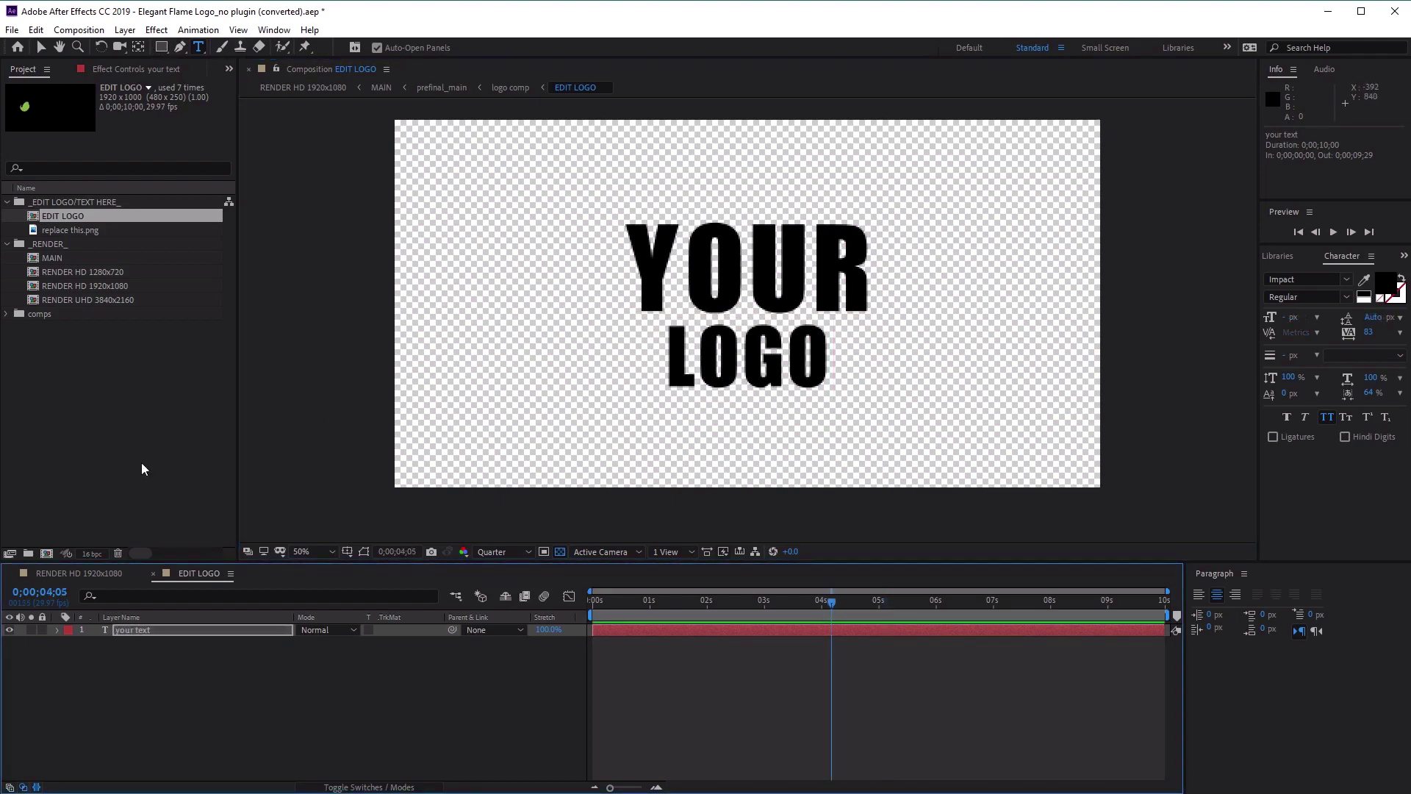
Switch to RENDER HD 1920x1080 and scrub back to preview the YOUR LOGO text
click(81, 572)
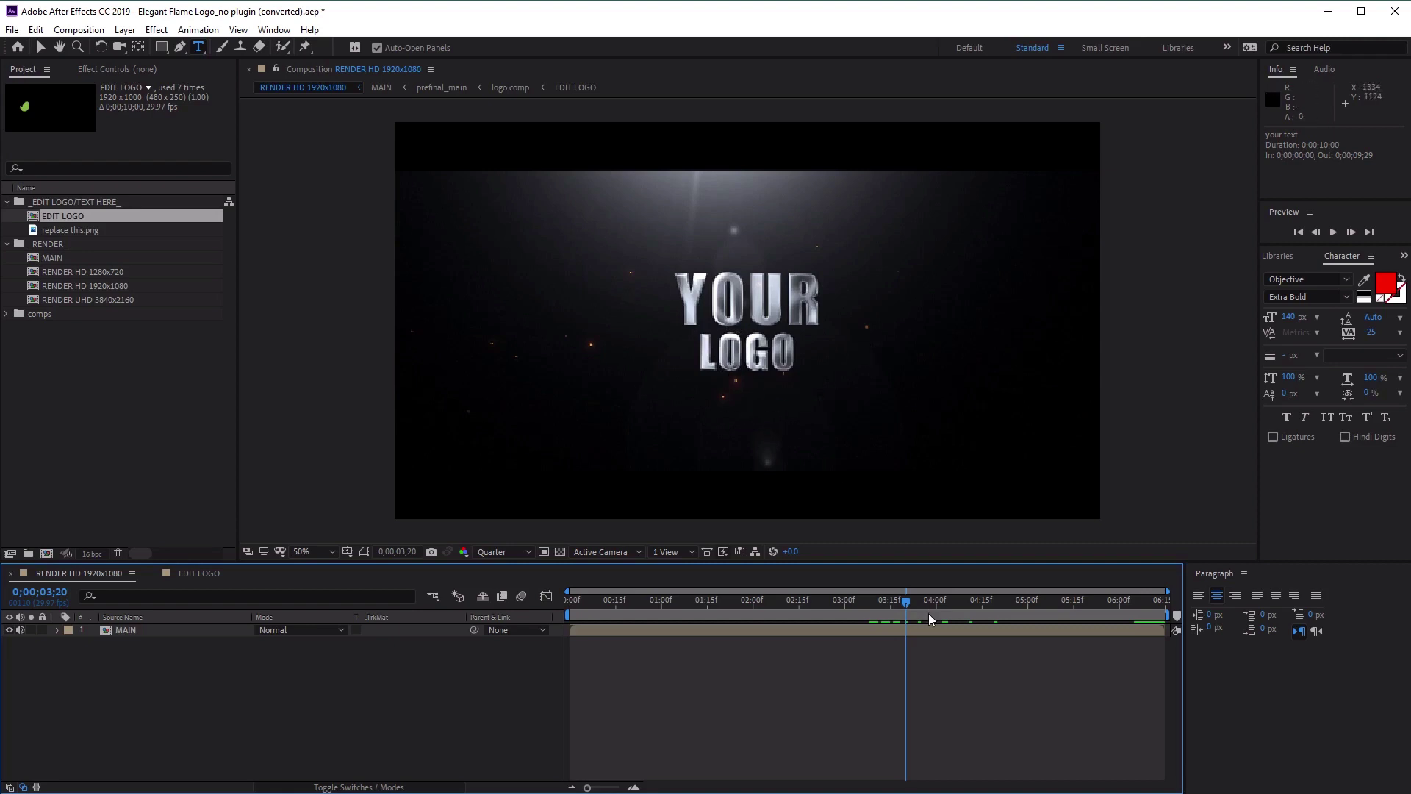
drag(904, 602, 761, 637)
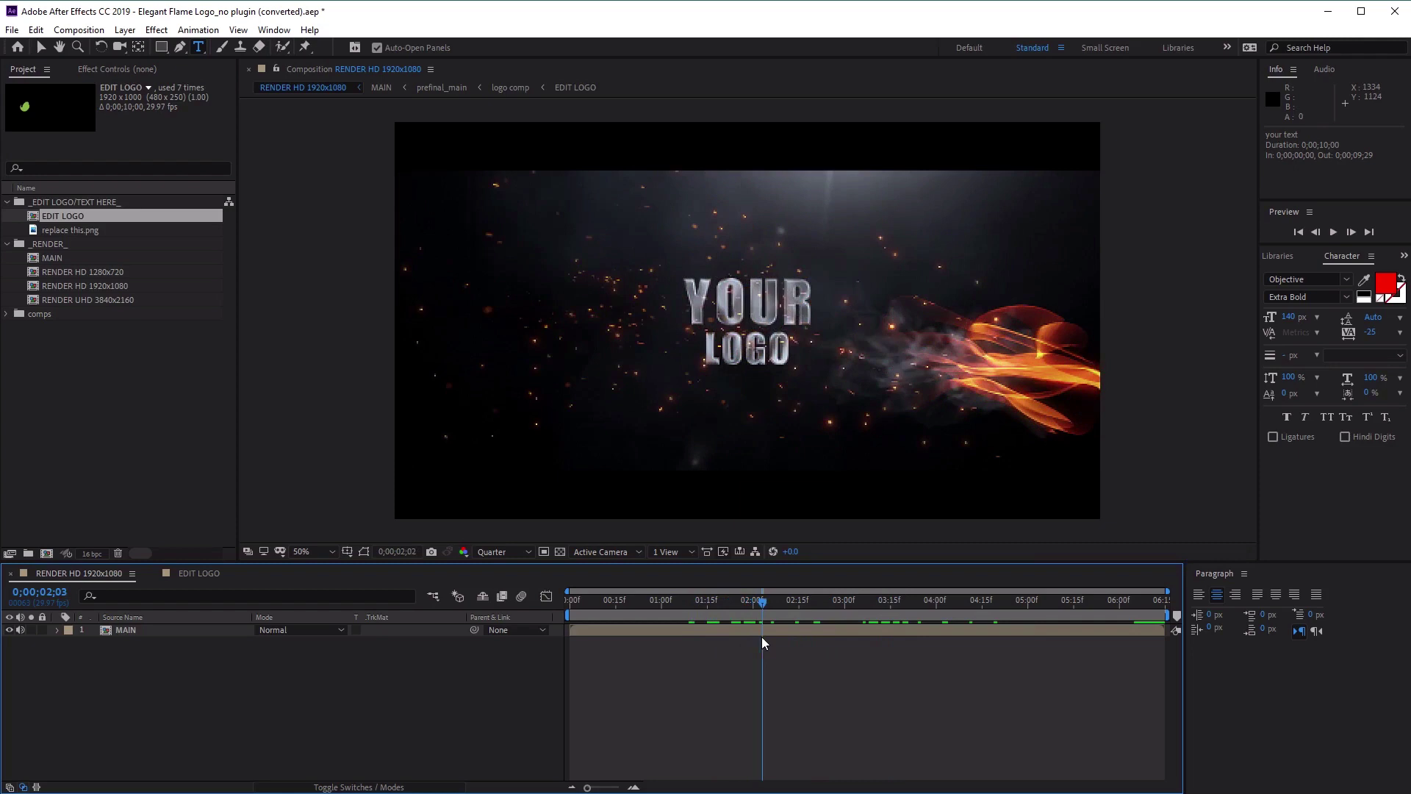
In EDIT LOGO, hide the your text layer
click(212, 574)
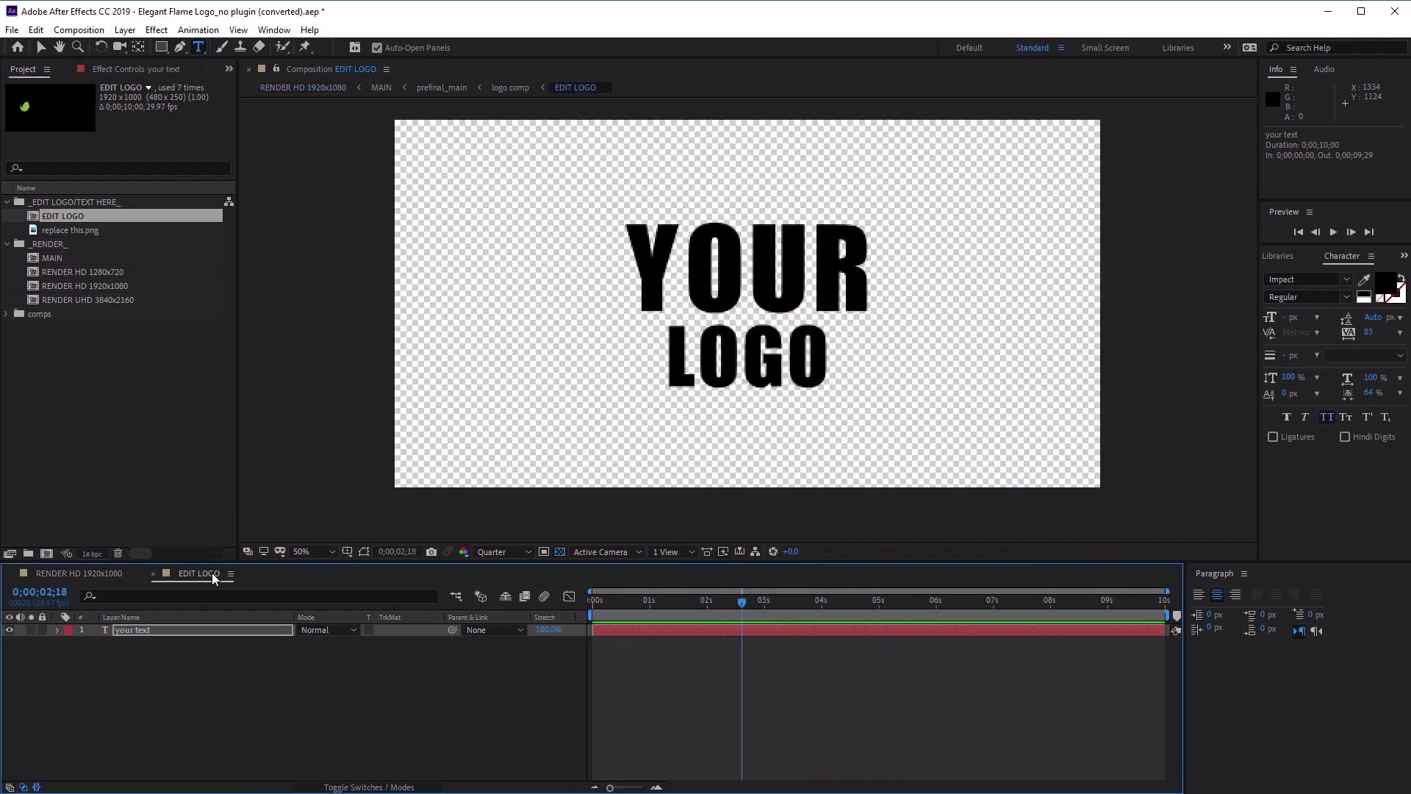
click(134, 631)
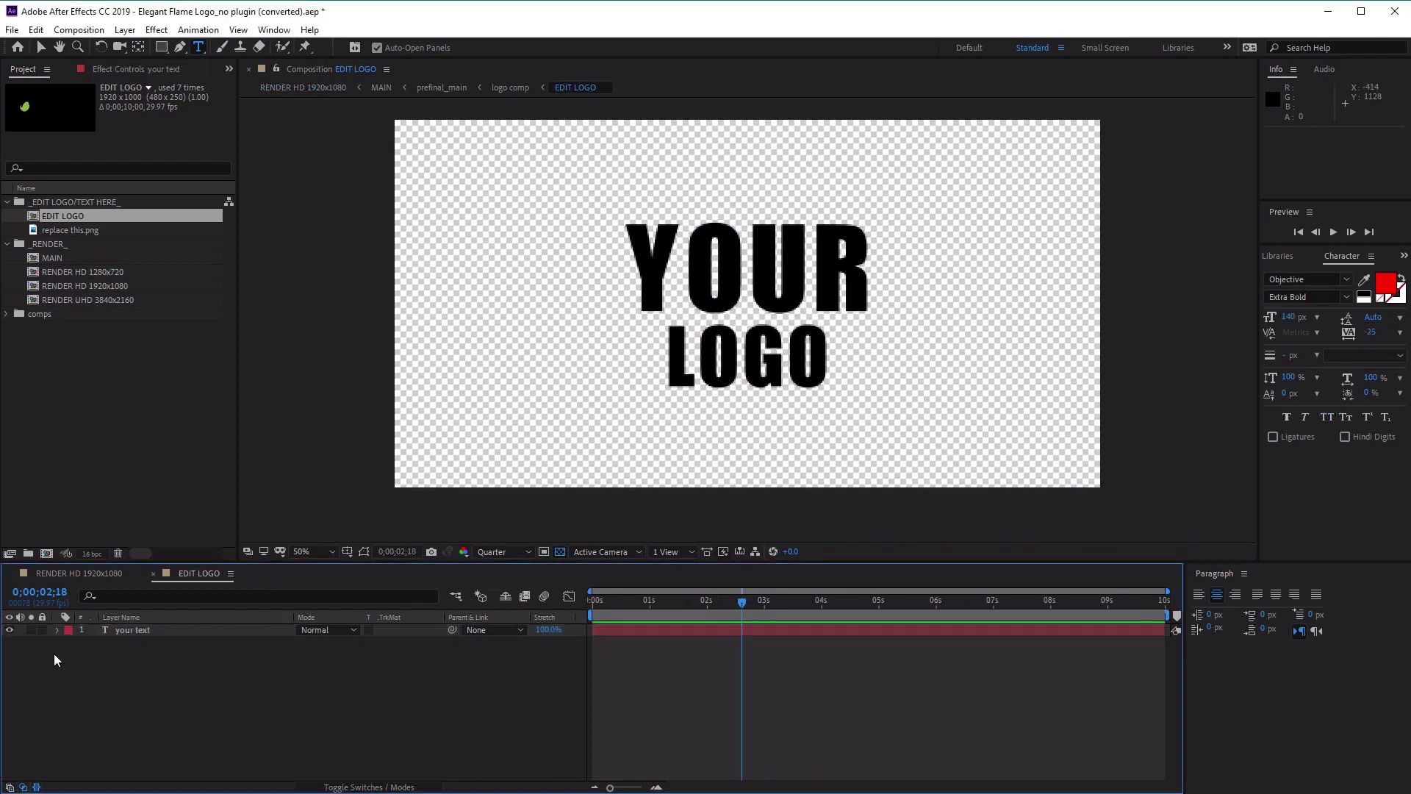
click(134, 632)
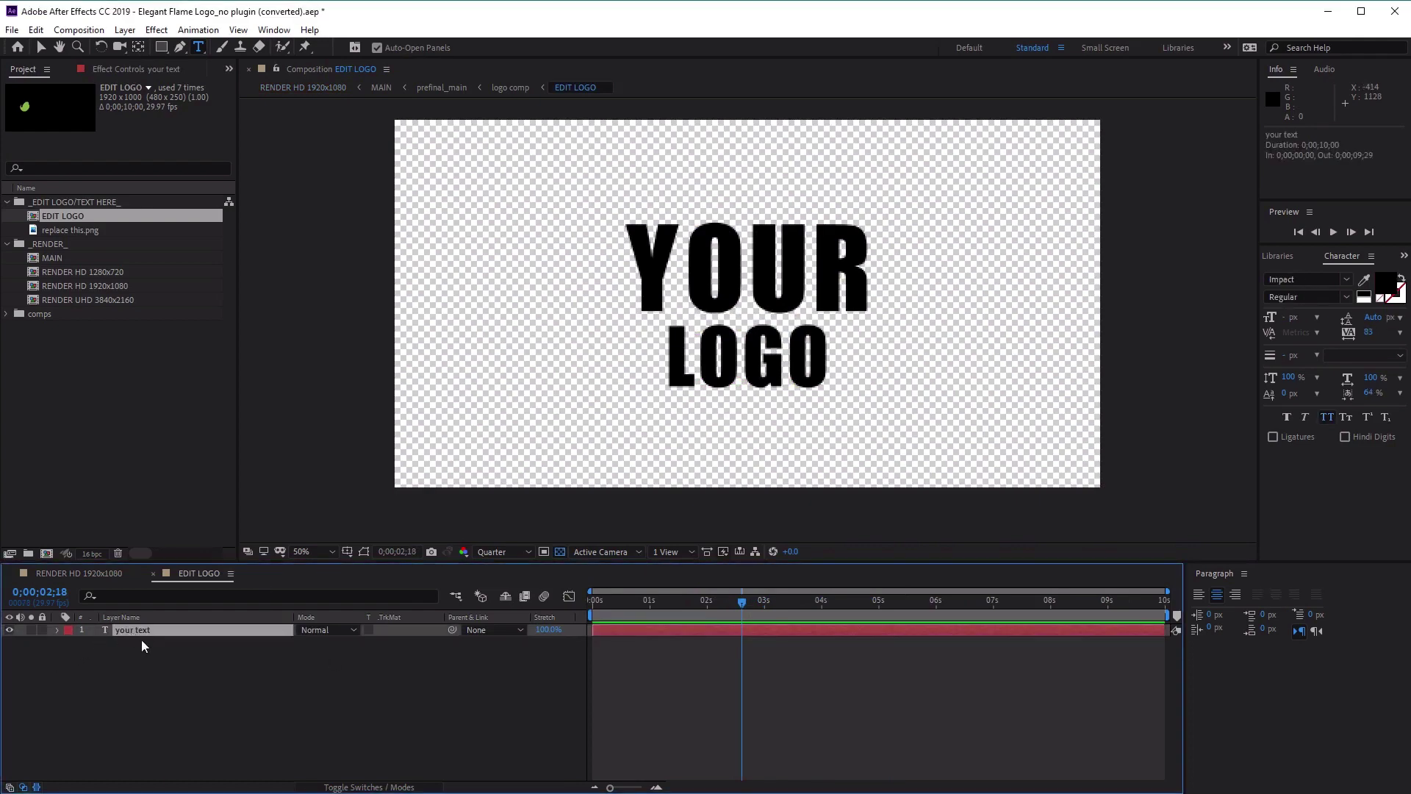
click(9, 630)
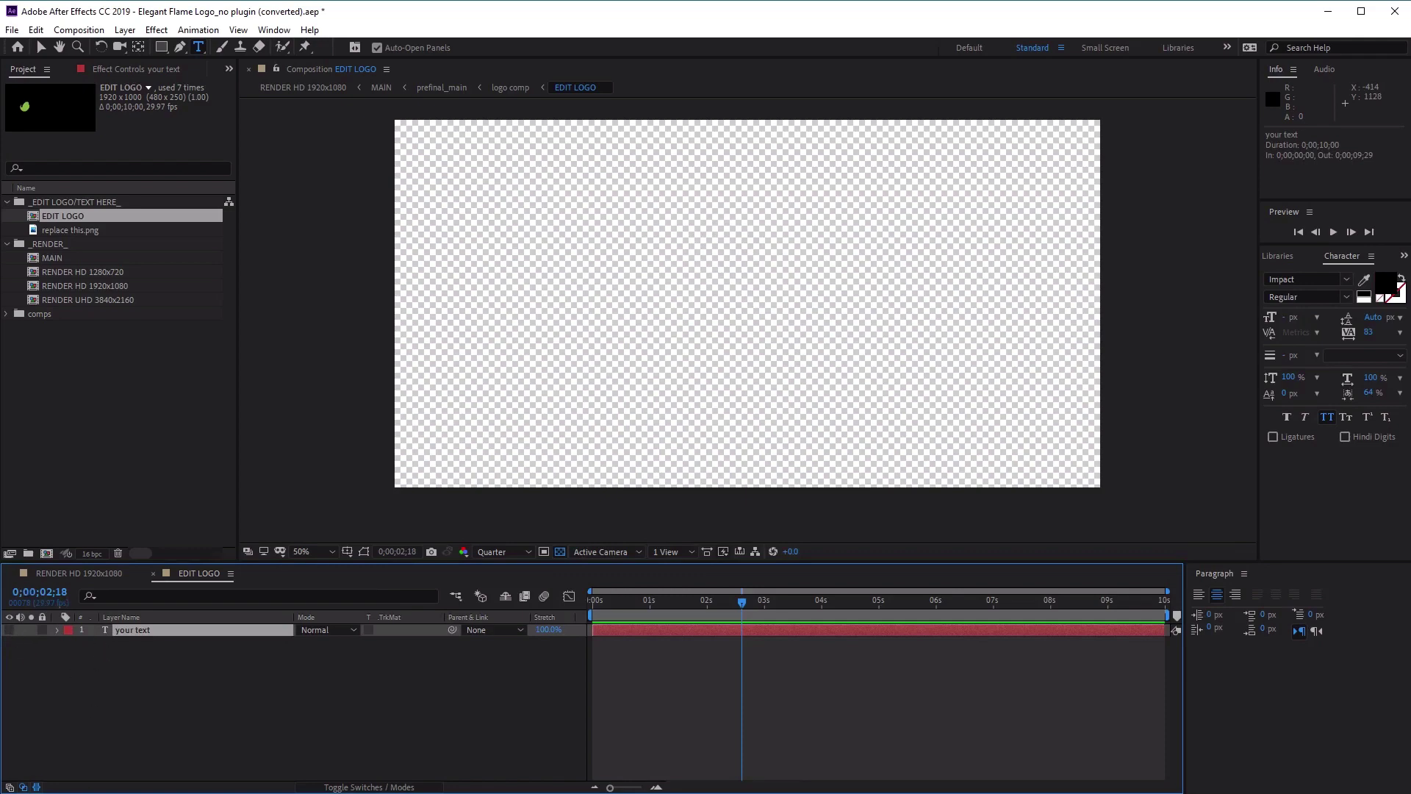
Import 07_Eagle.png into _EDIT LOGO/TEXT HERE_ and add it as a layer in EDIT LOGO
drag(345, 791, 87, 385)
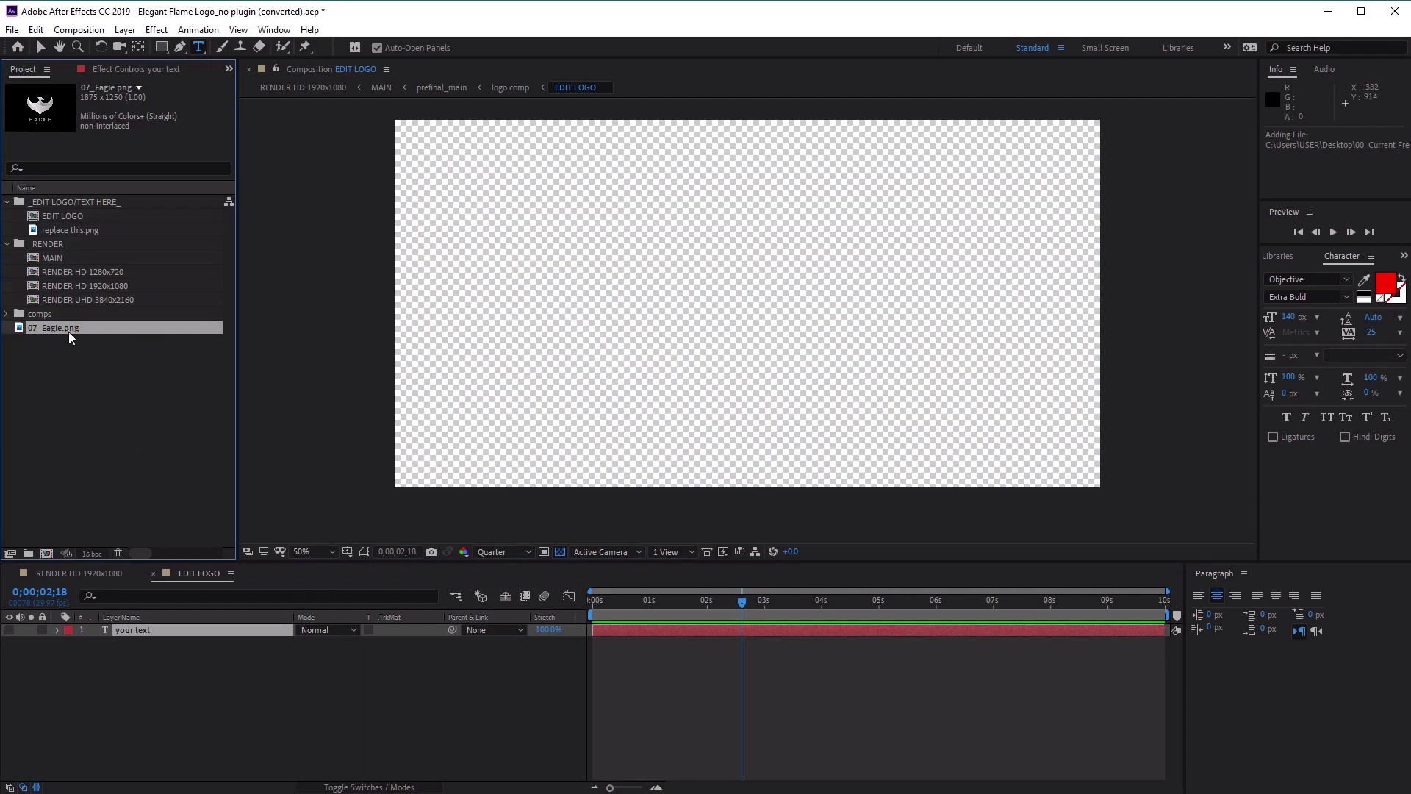
drag(68, 325, 125, 197)
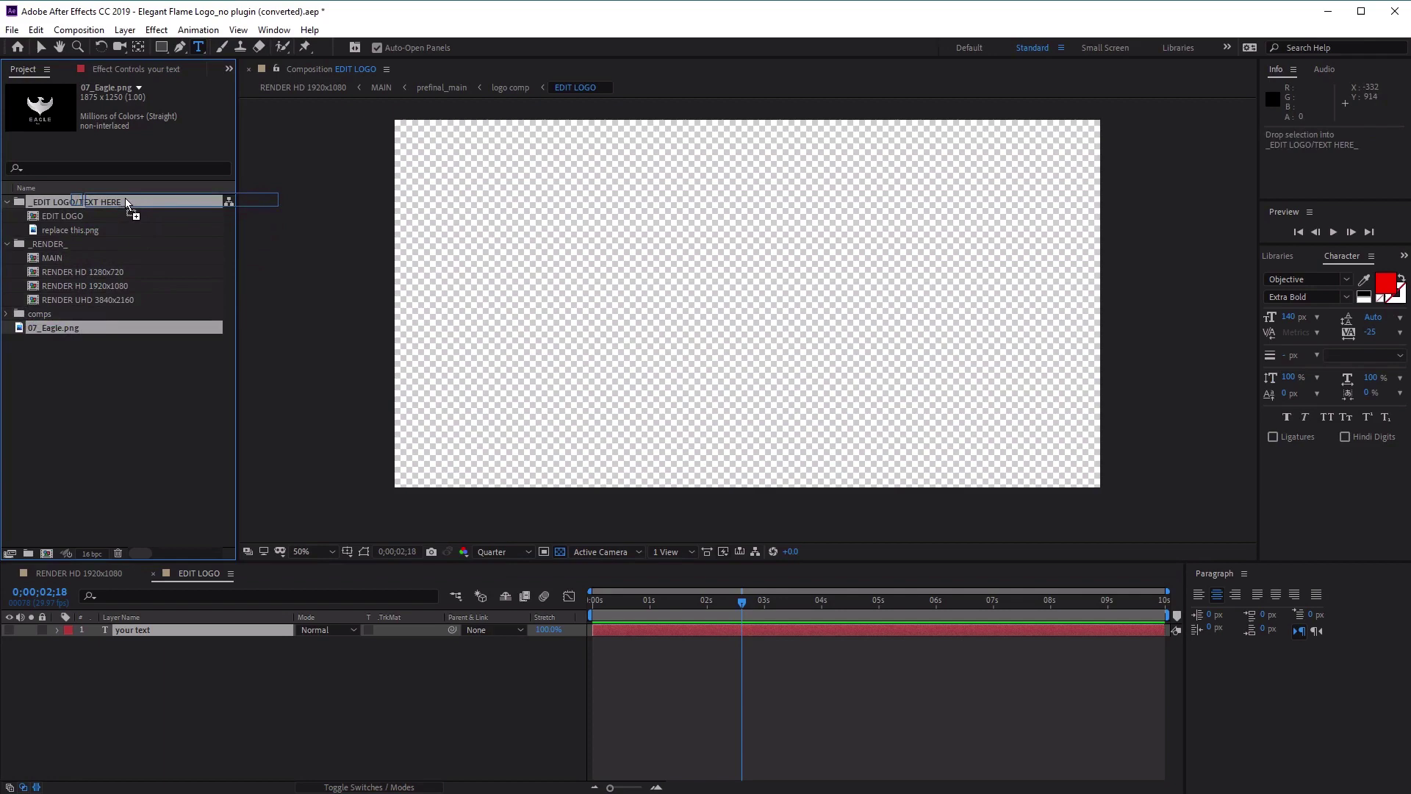
drag(125, 200, 126, 202)
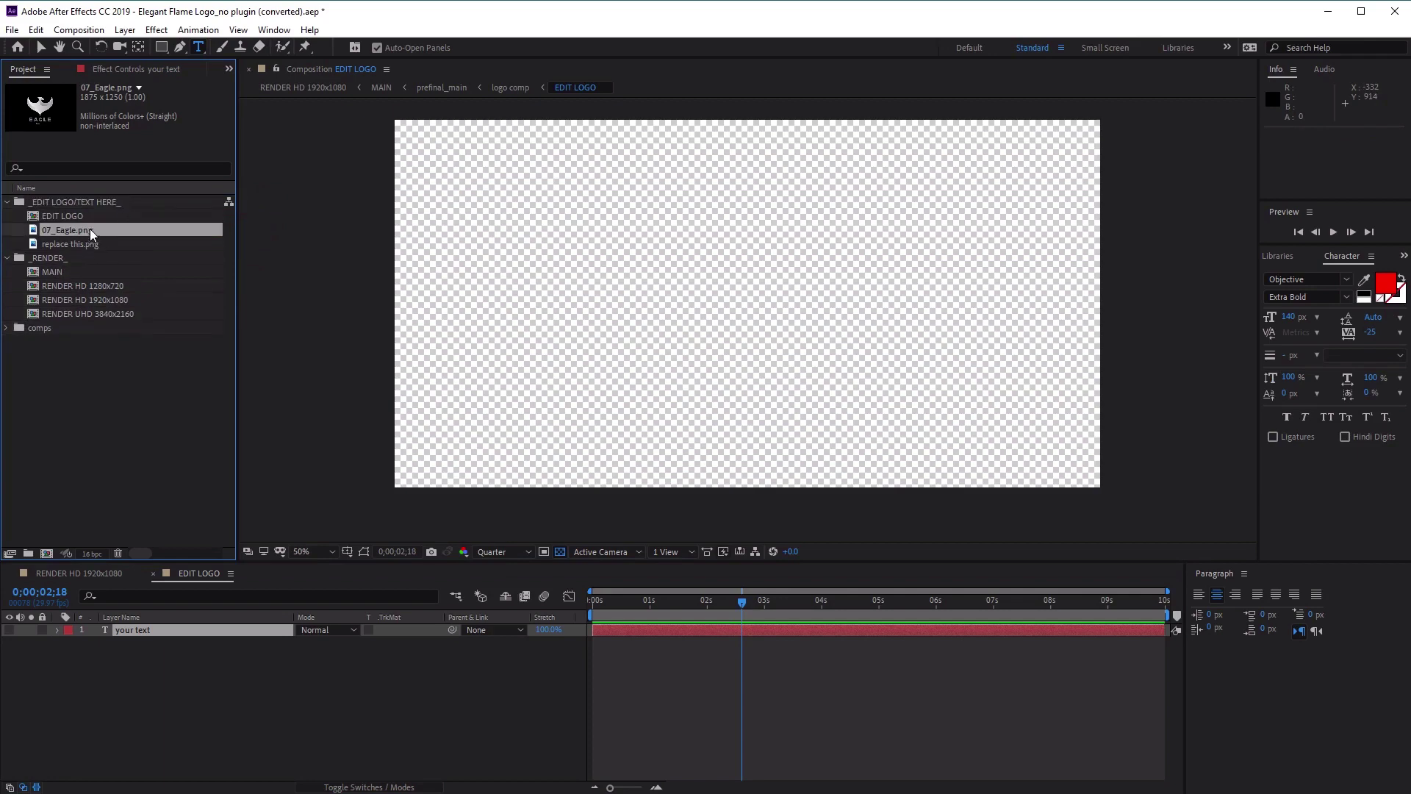
drag(91, 228, 144, 689)
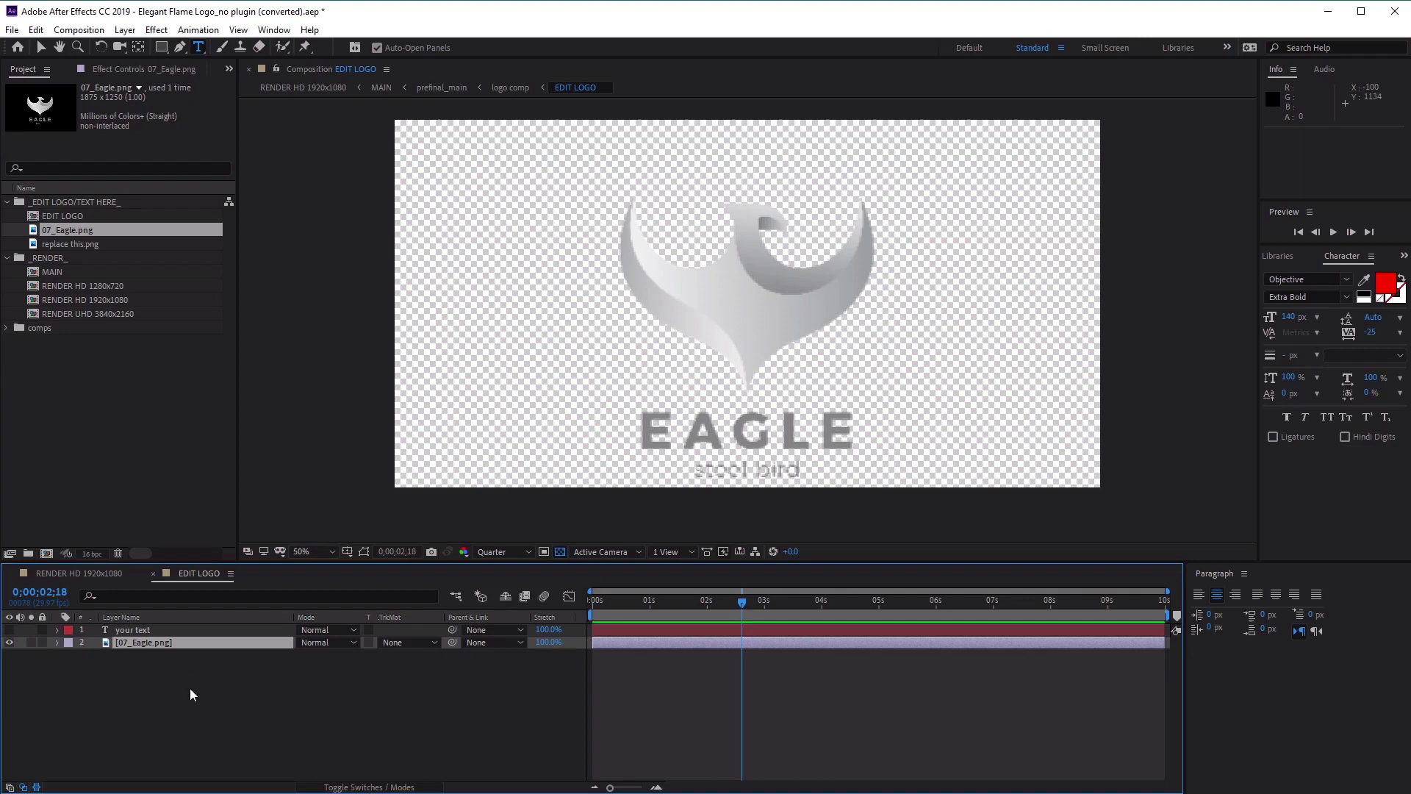
Shrink the 07_Eagle.png layer's Scale to about 69%, undoing a trial Position nudge
click(57, 643)
click(71, 656)
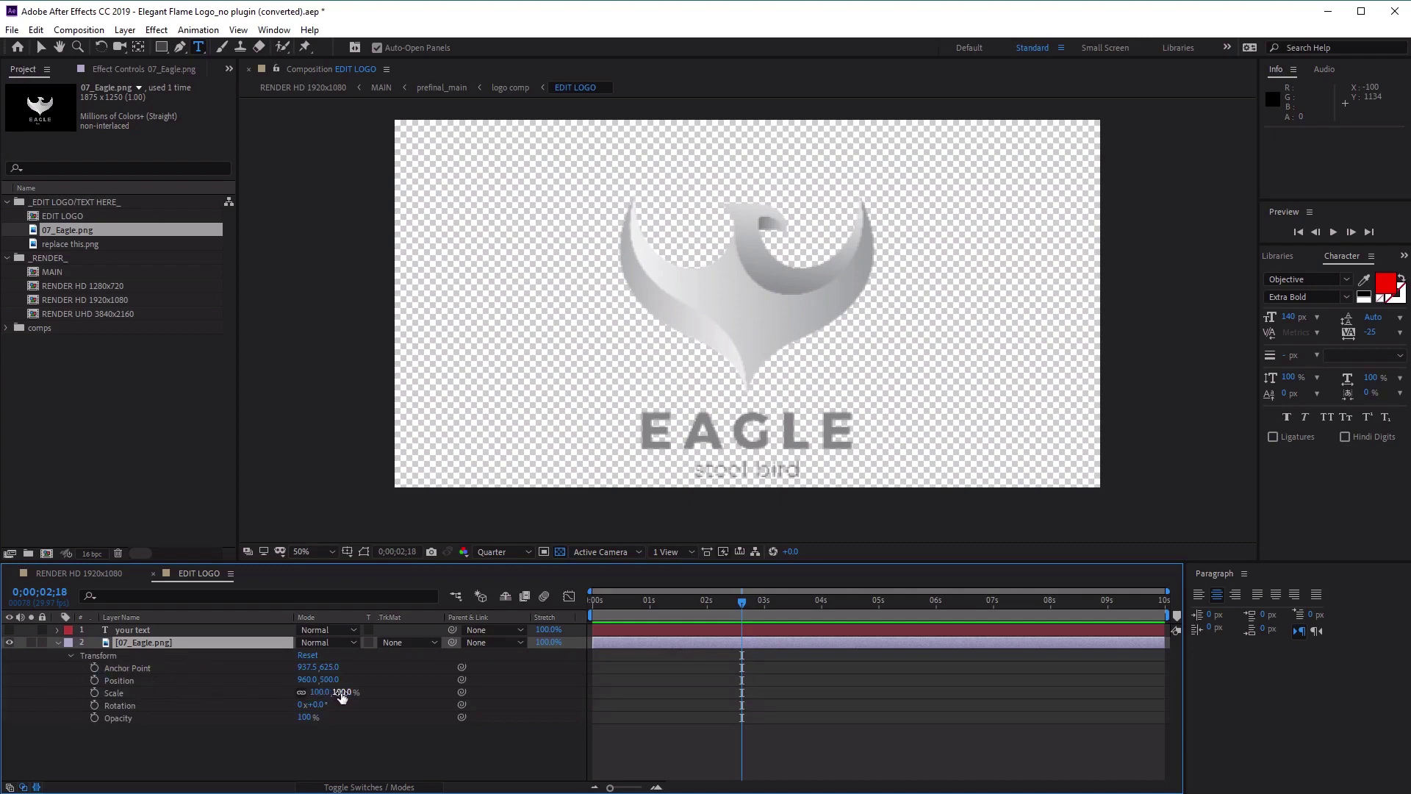
mouse_move(332, 680)
mouse_down()
mouse_move(347, 685)
mouse_move(334, 682)
mouse_up()
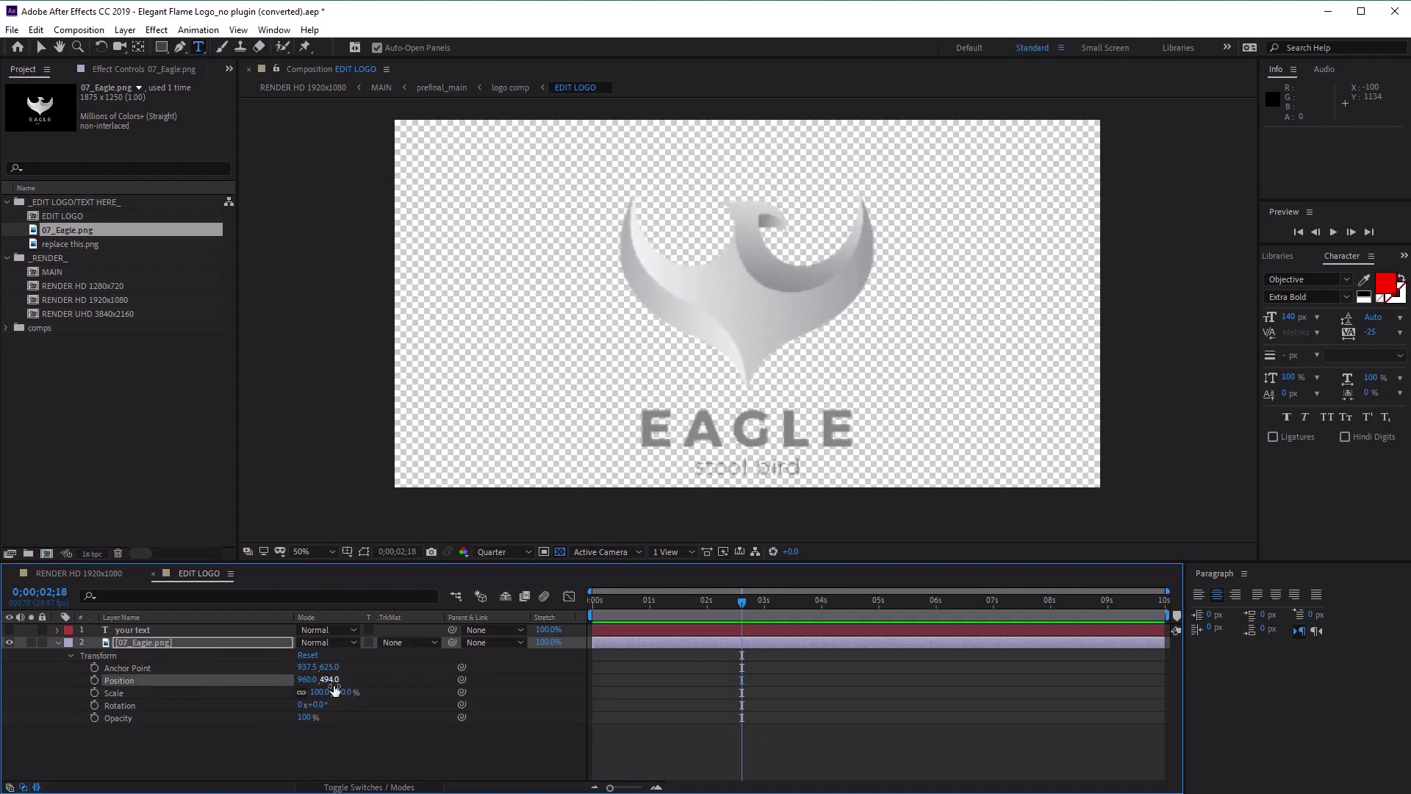
key(ctrl+z)
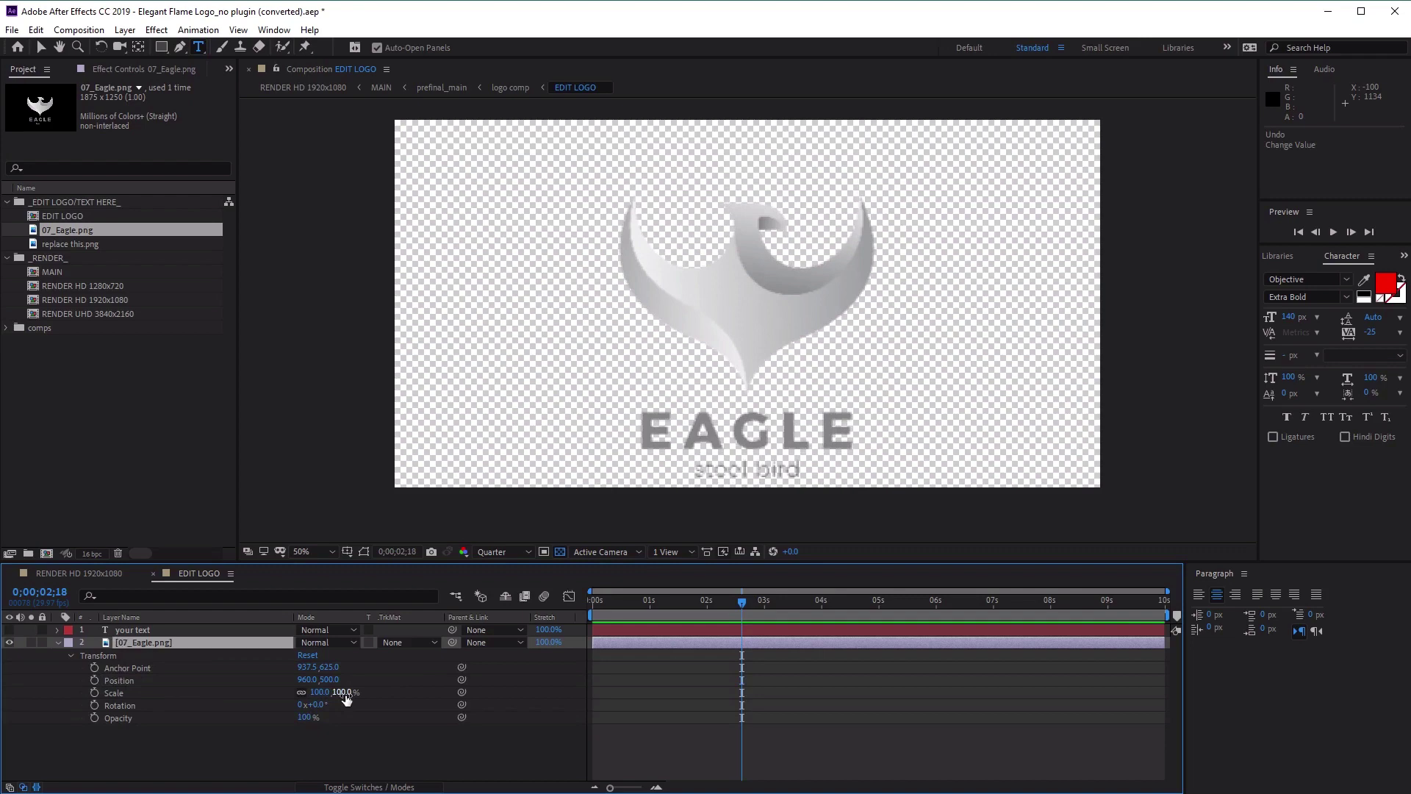
drag(346, 697, 275, 693)
In RENDER HD 1920x1080, move to a later frame and import sci-fi-metal-background-9KDL2RS.mov into the project
key(shift+Escape)
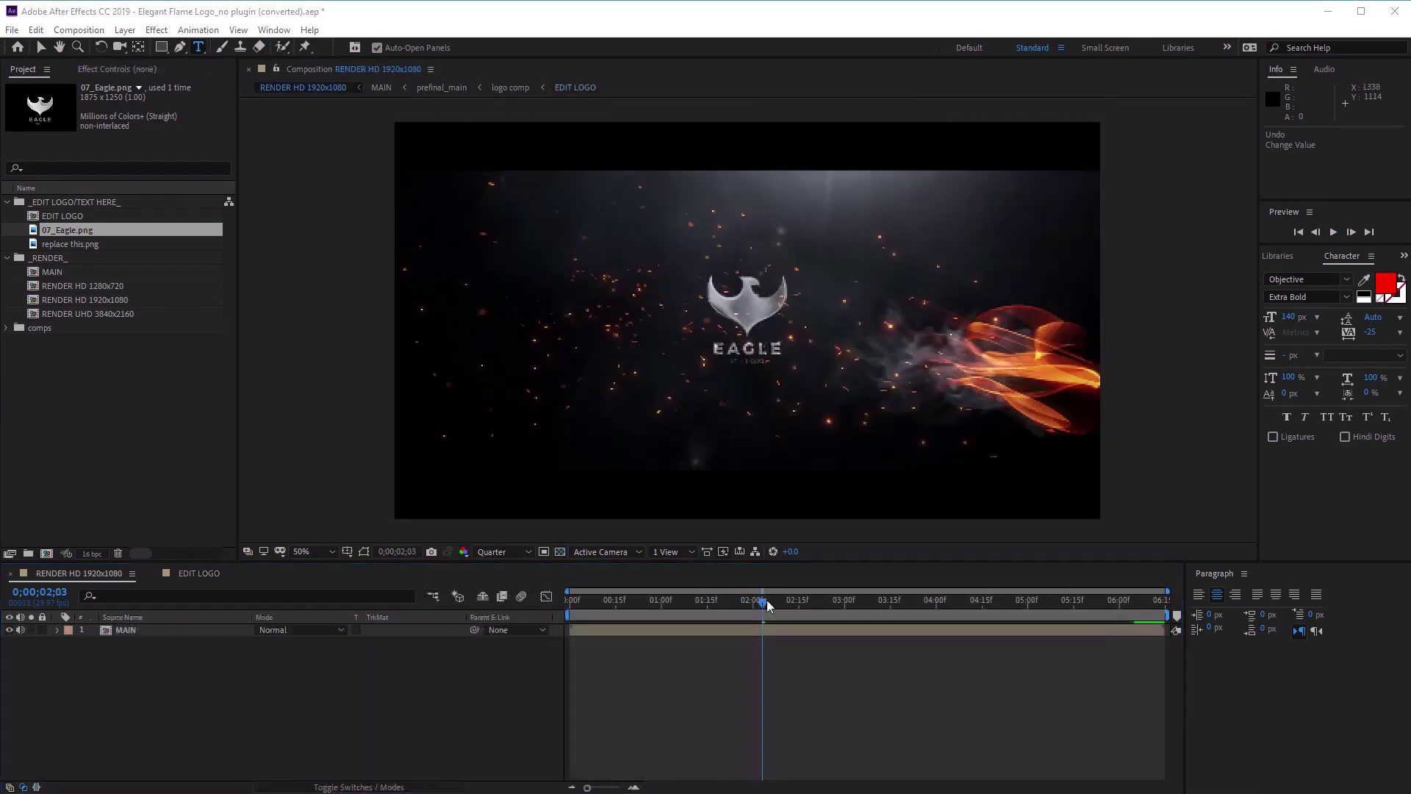
drag(766, 605, 799, 604)
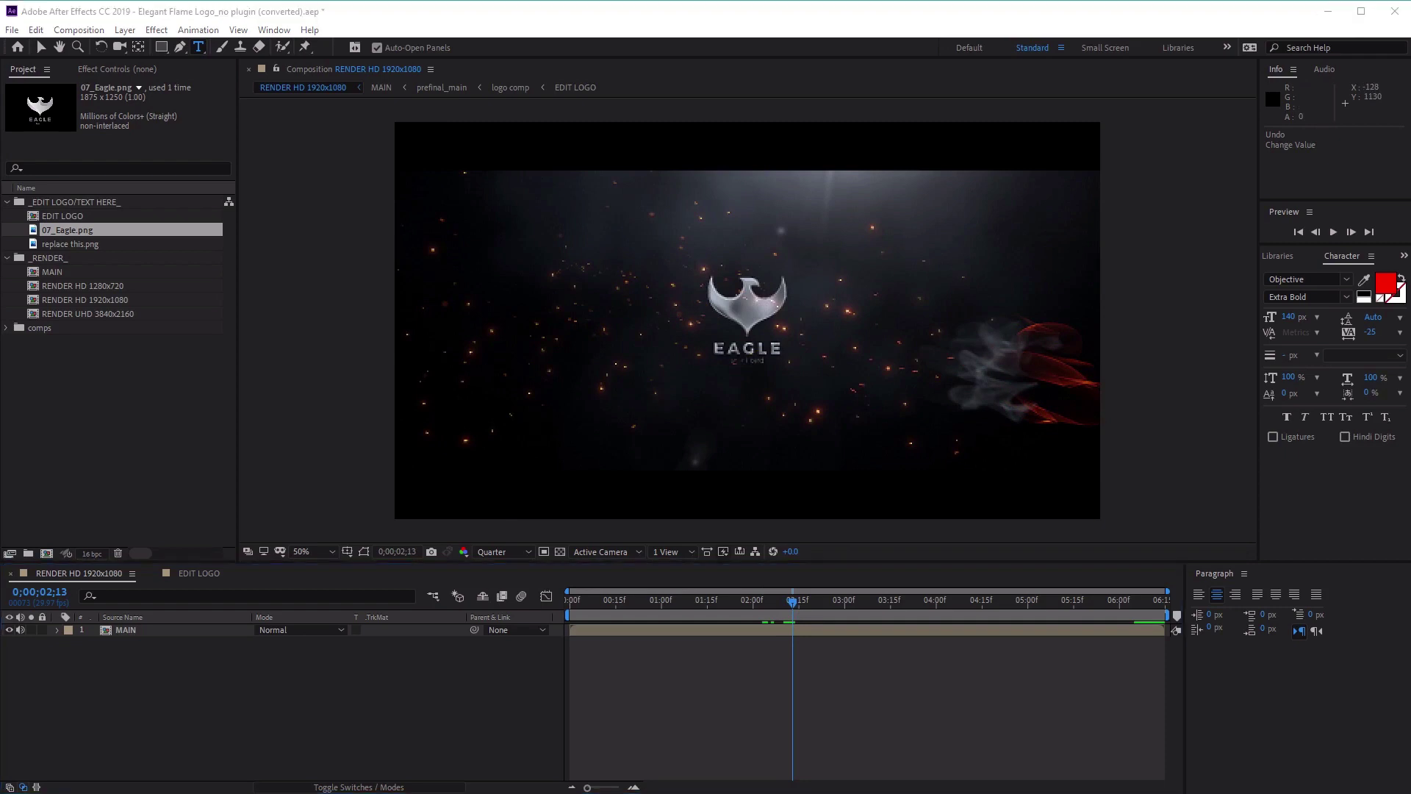
drag(191, 735, 119, 397)
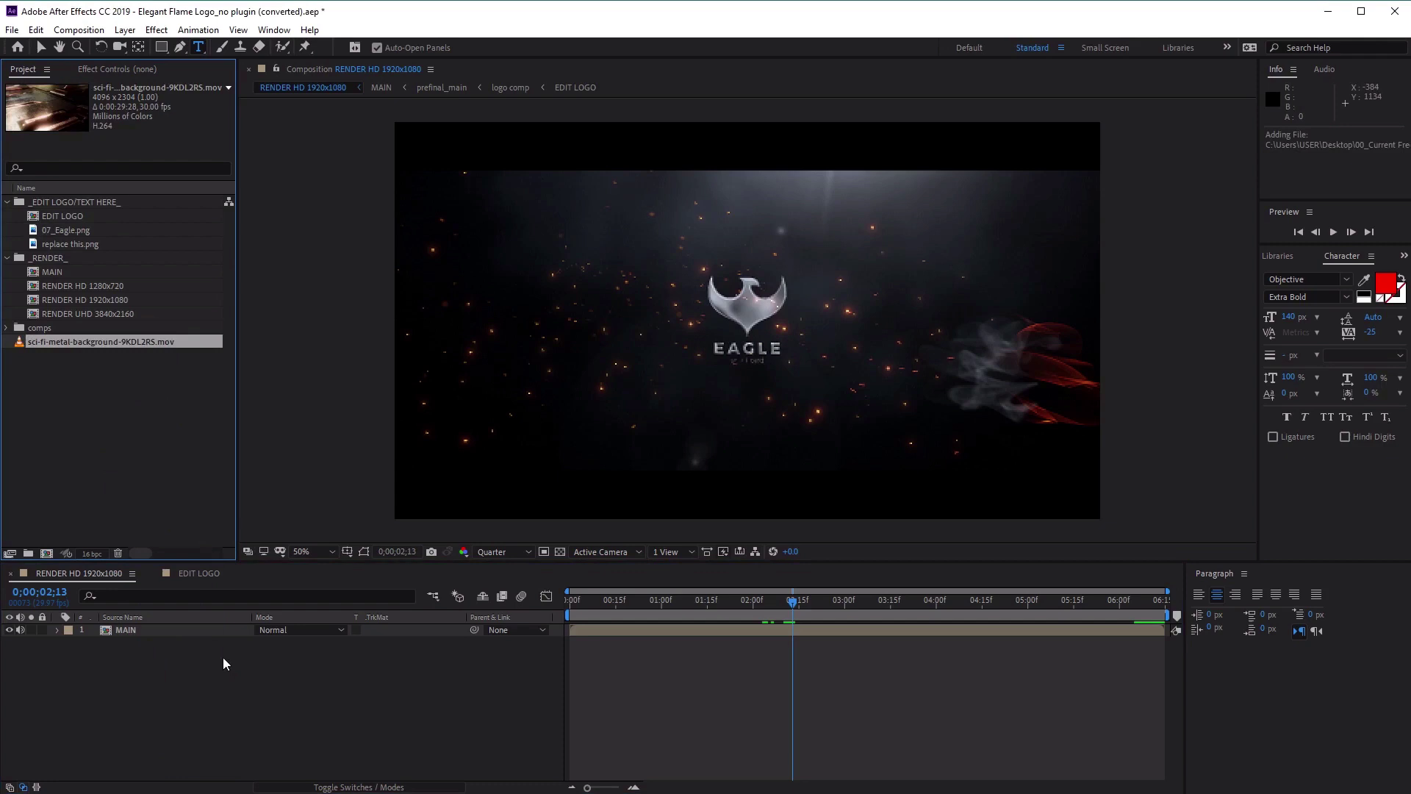
click(133, 630)
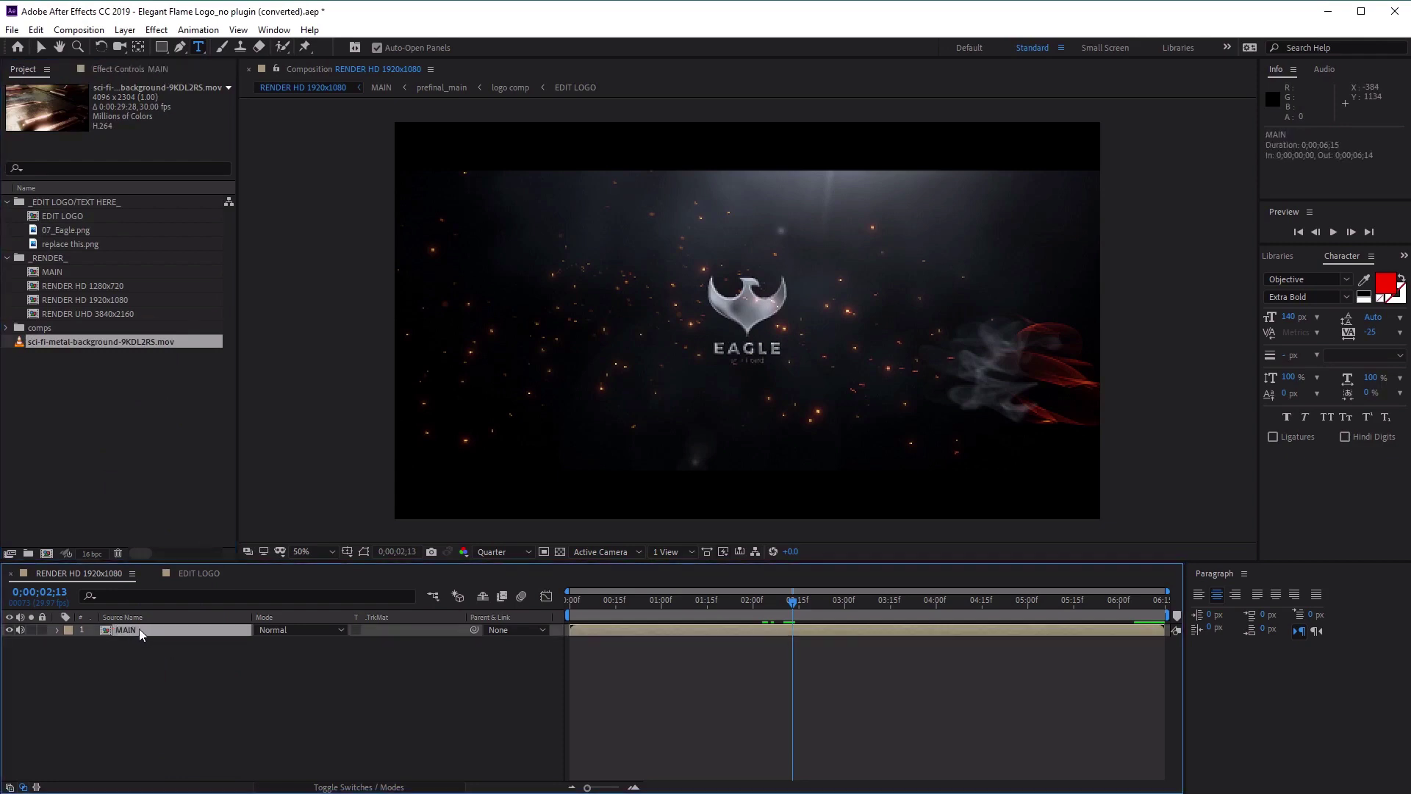
Inside MAIN's prefinal_main composition, add the sci-fi metal background .mov as a layer above gradient_BG
double_click(140, 630)
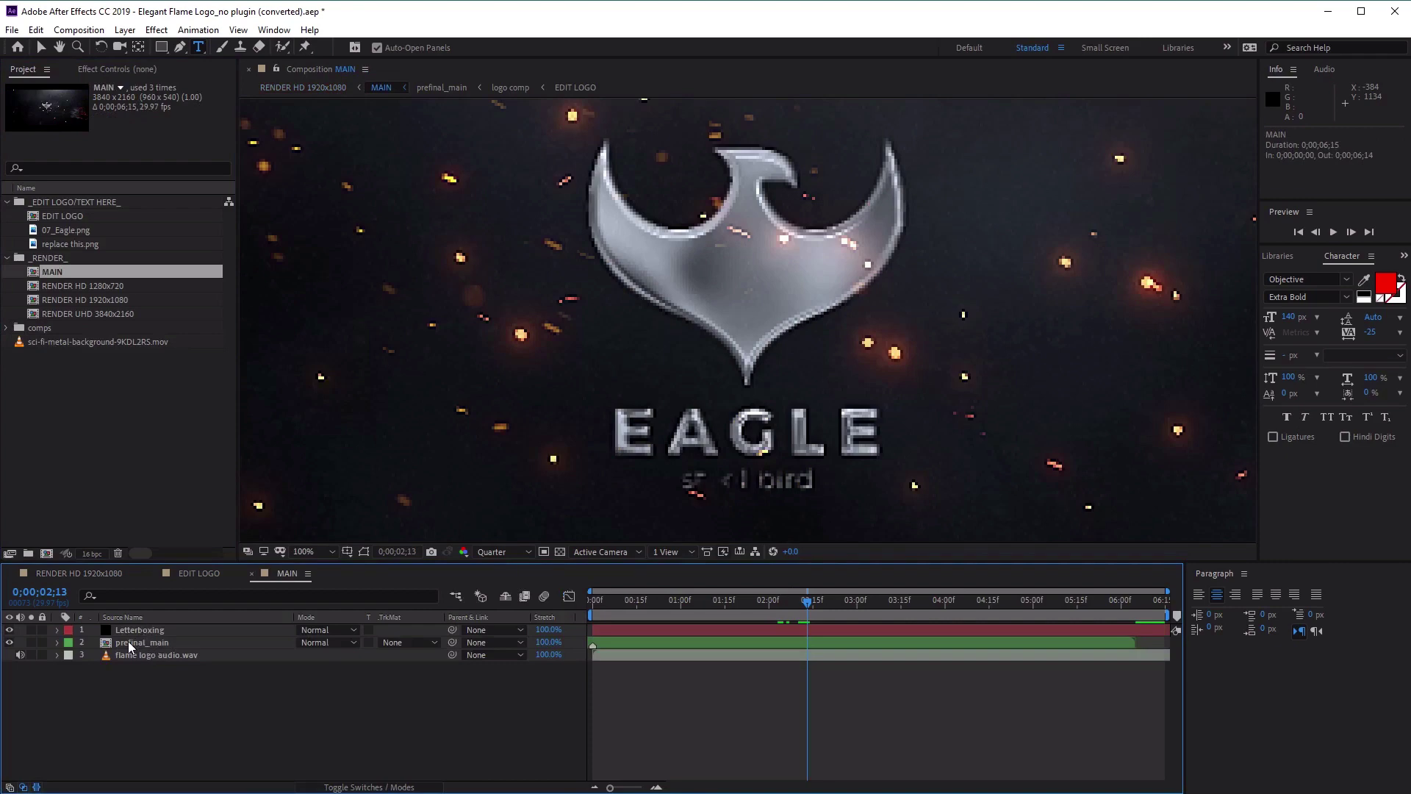
click(128, 642)
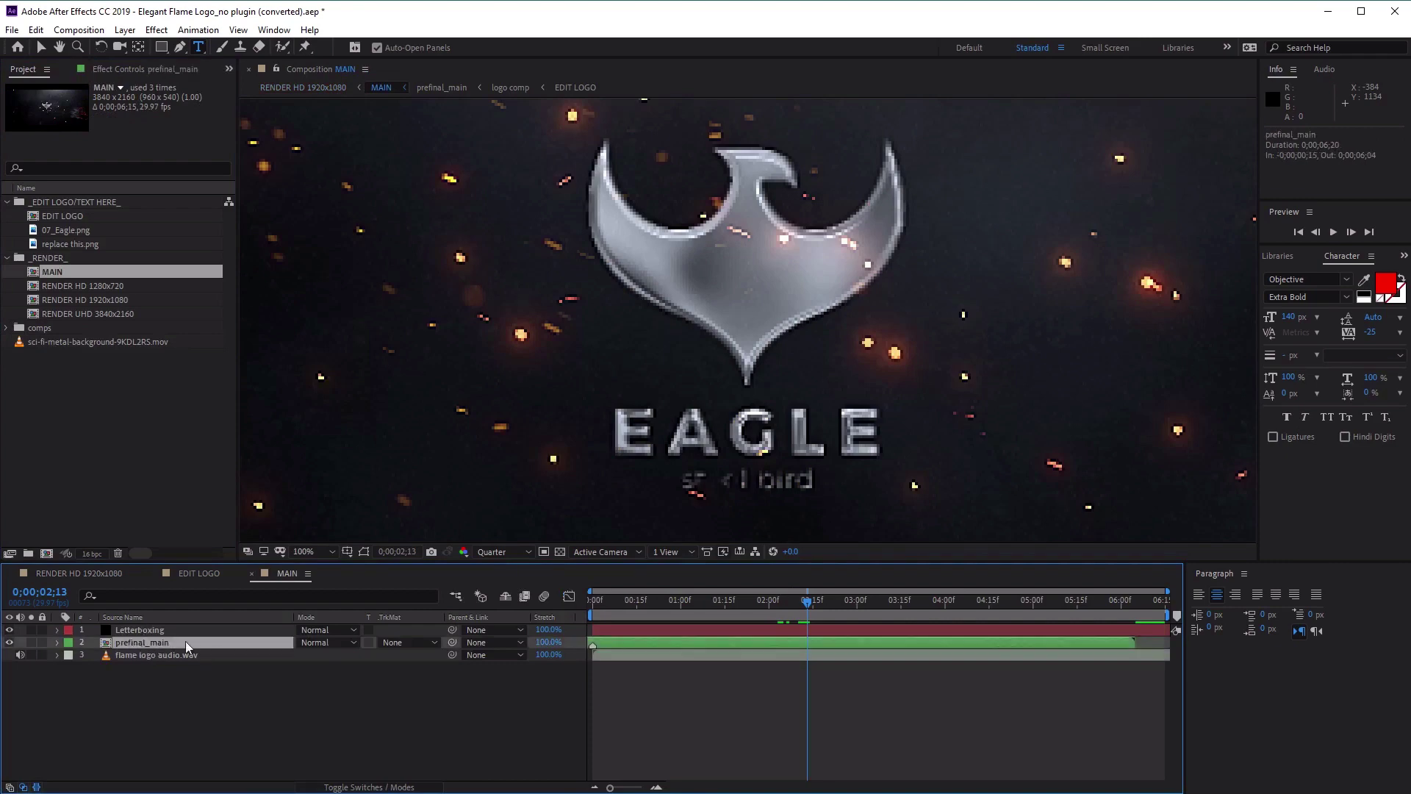
double_click(147, 644)
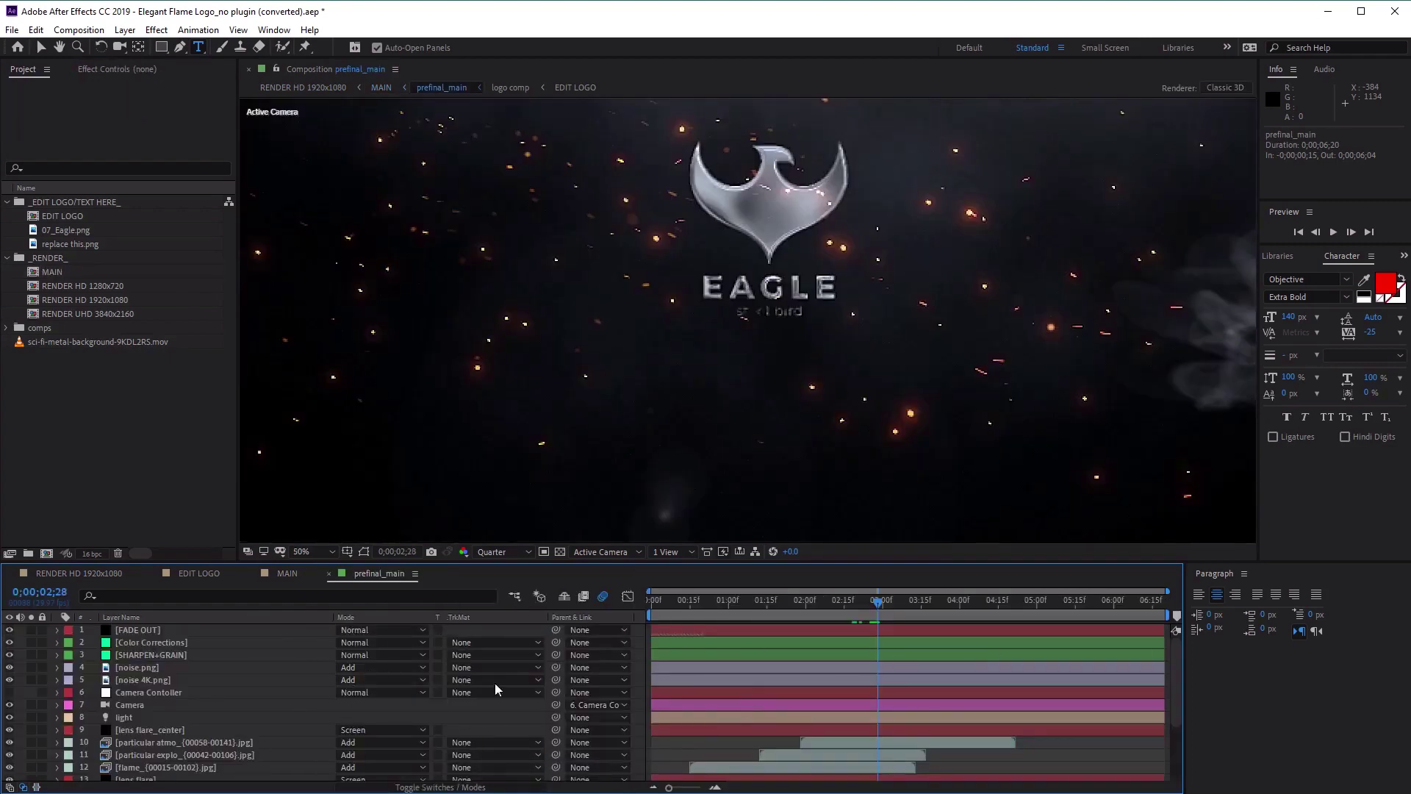
scroll(120, 708, down, 3)
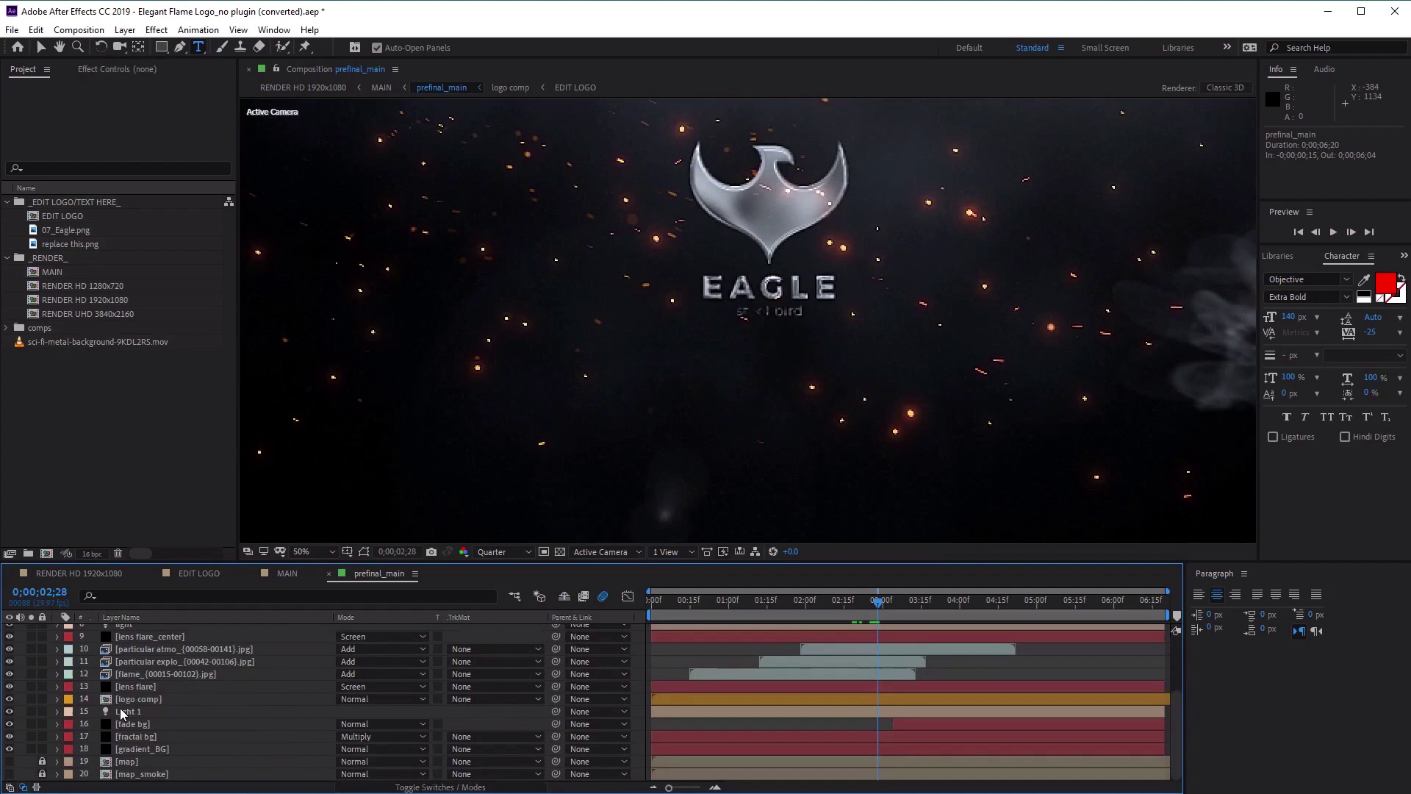
click(147, 751)
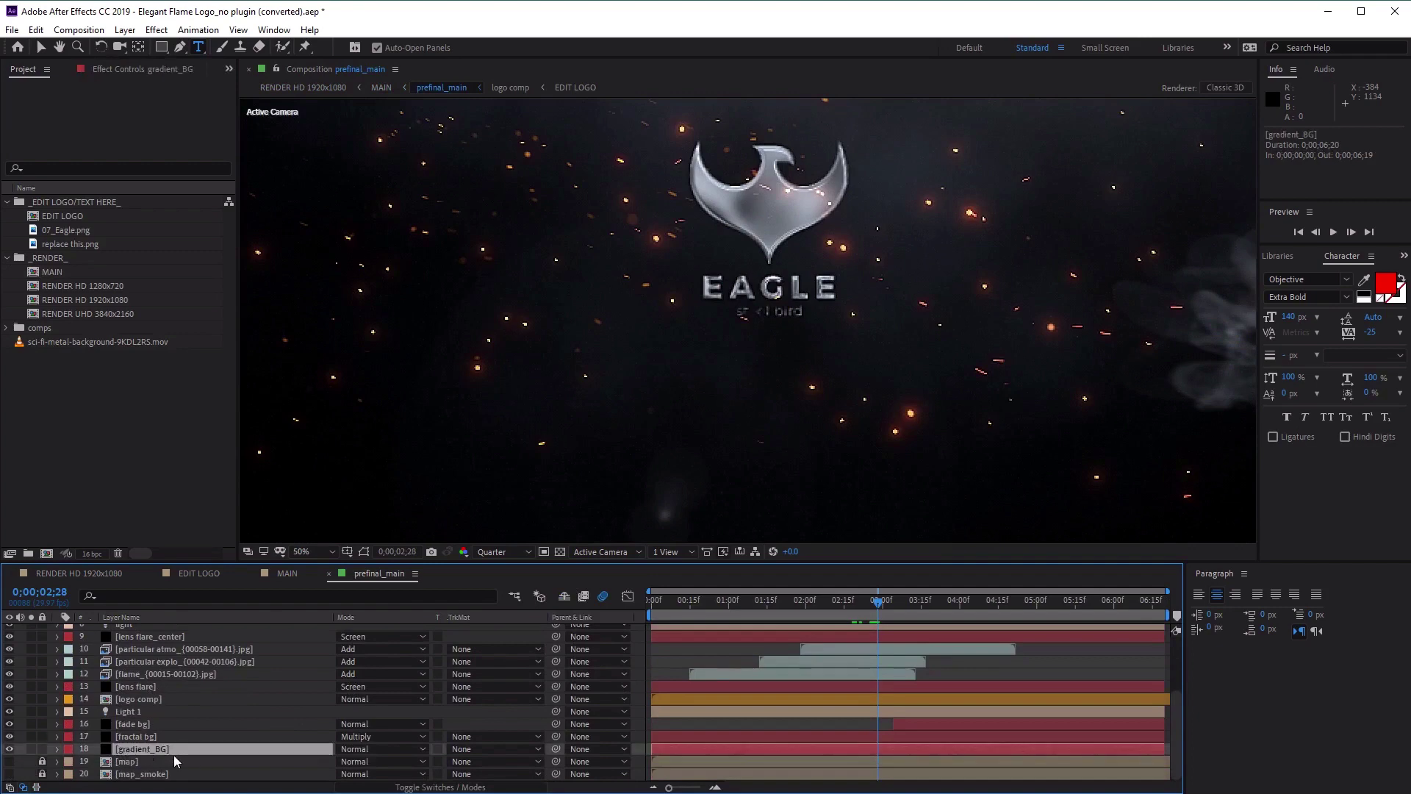
click(105, 342)
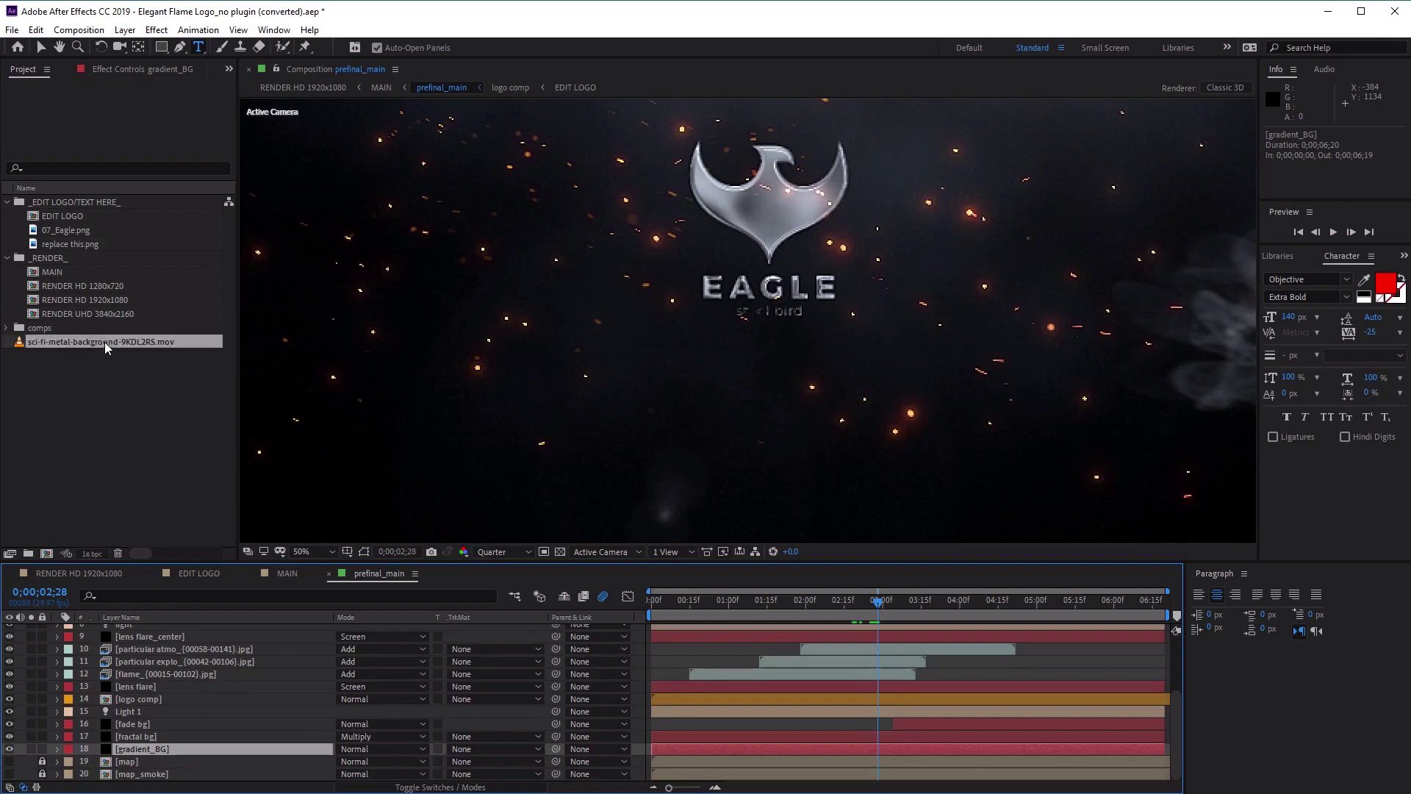
drag(104, 342, 181, 740)
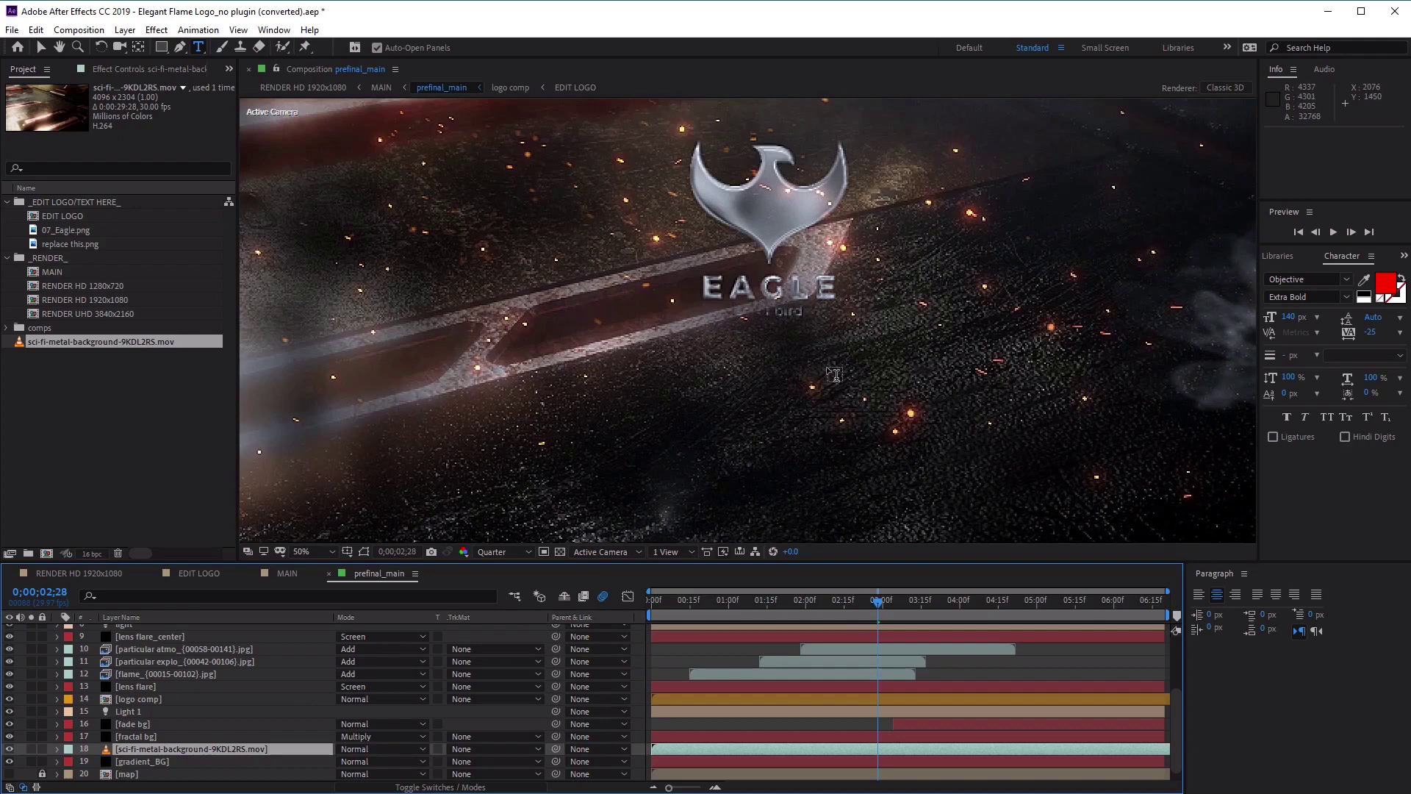
Close the prefinal_main and MAIN tabs, then play RENDER HD 1920x1080 from near its start
click(328, 574)
click(251, 573)
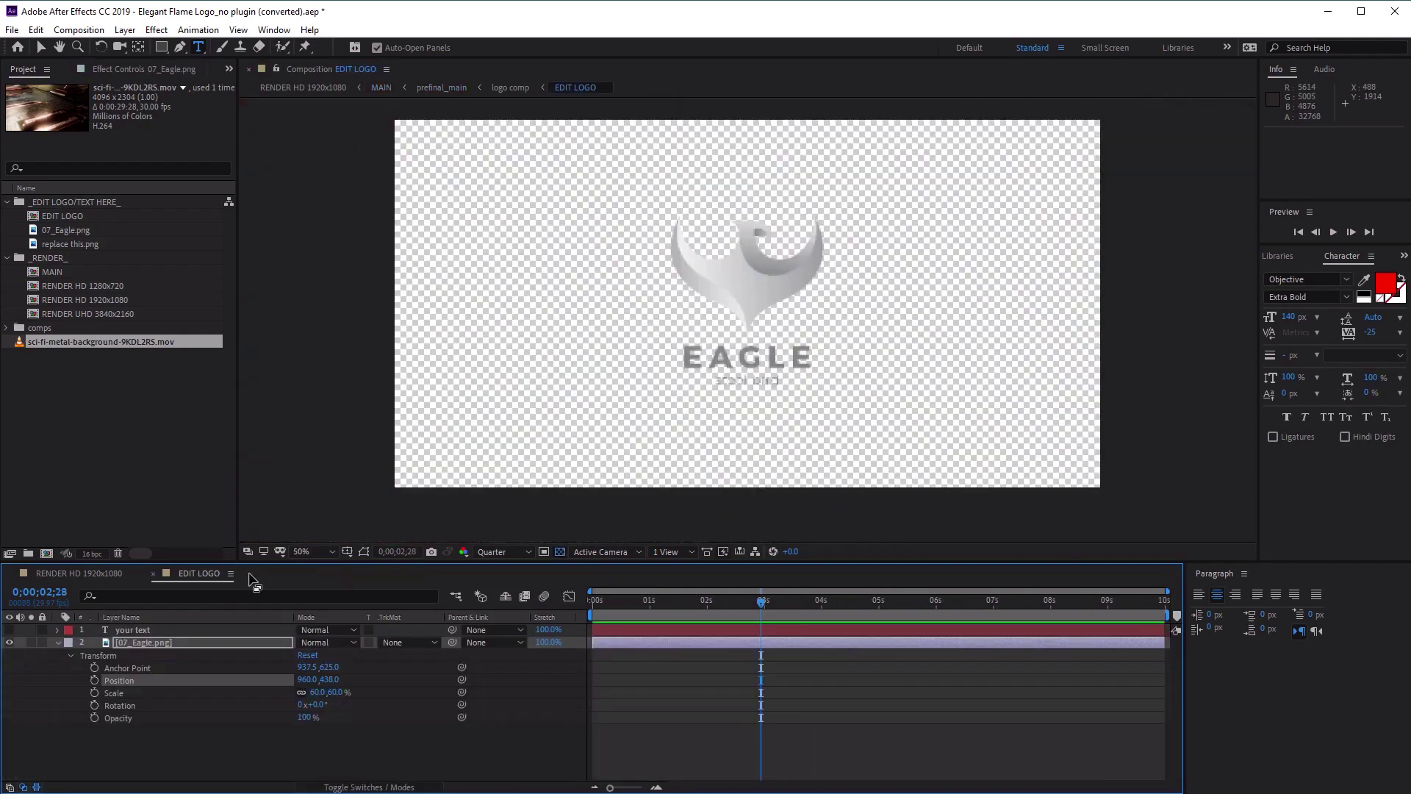
click(72, 574)
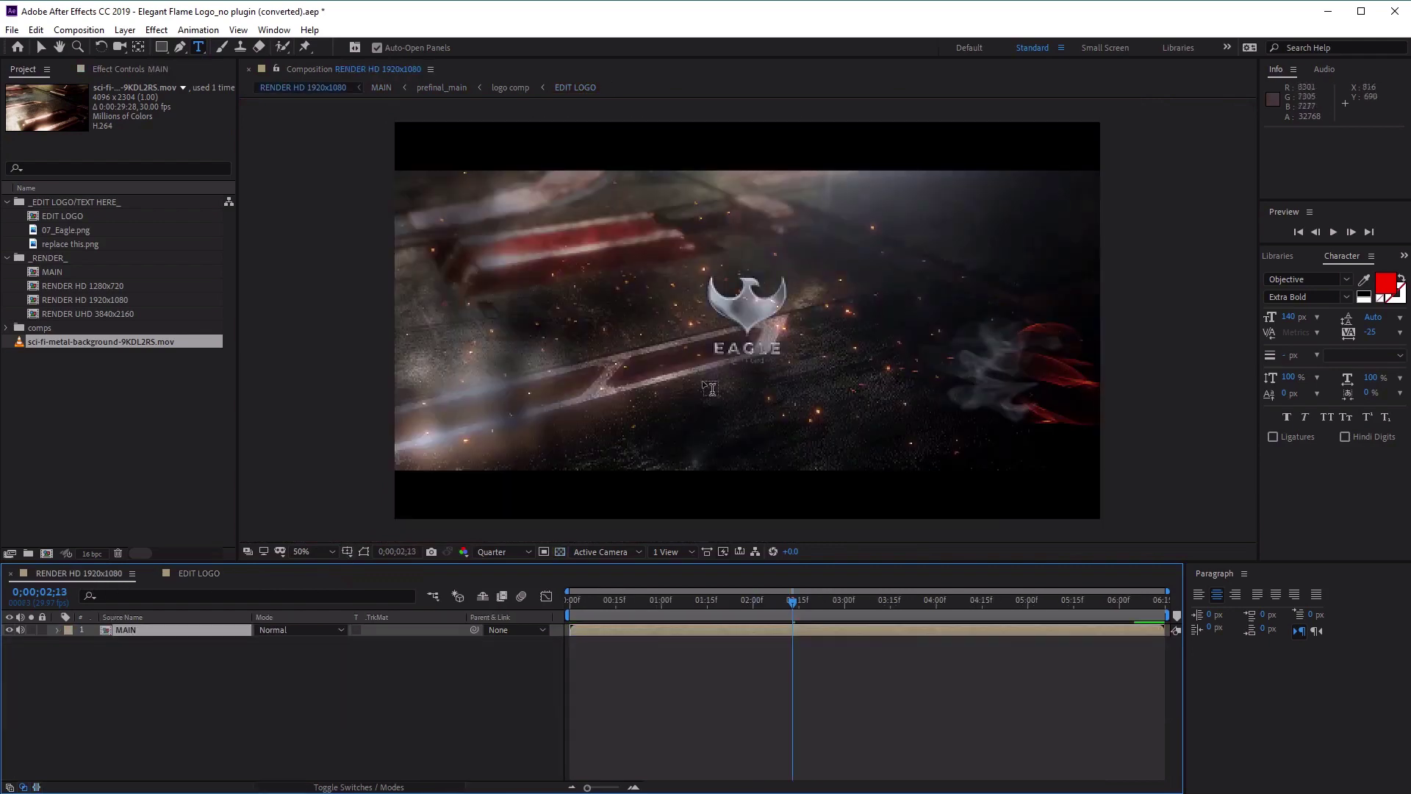
drag(793, 601, 500, 597)
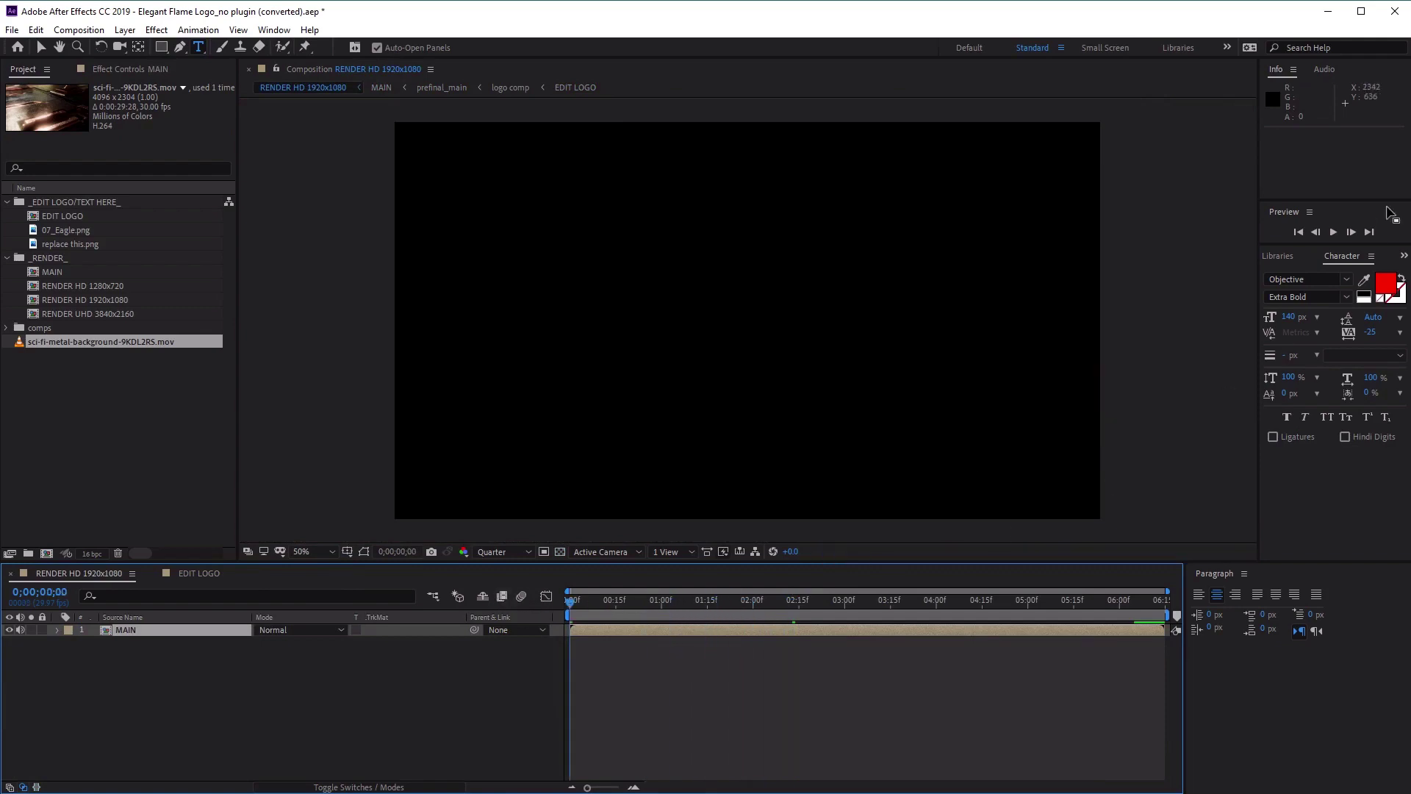
click(1335, 231)
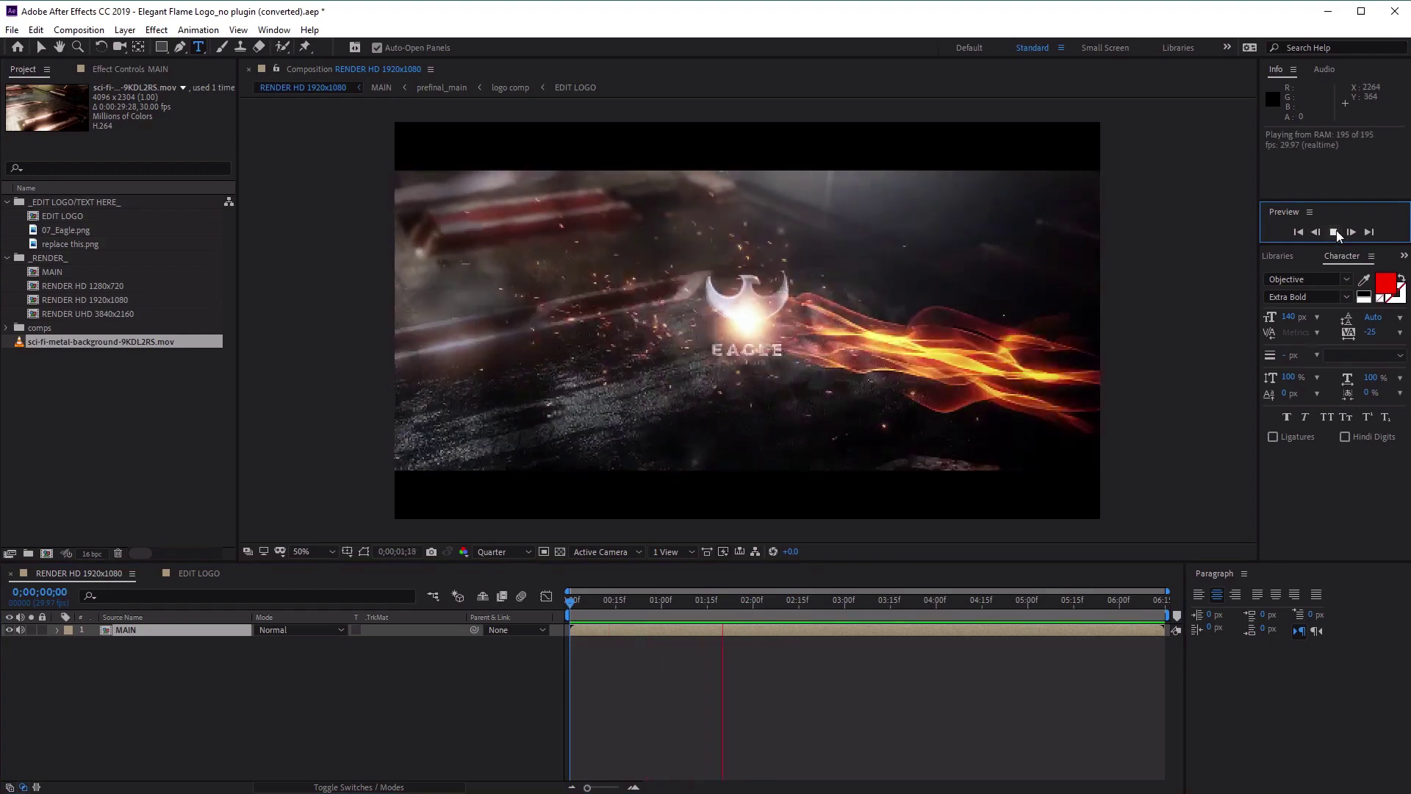